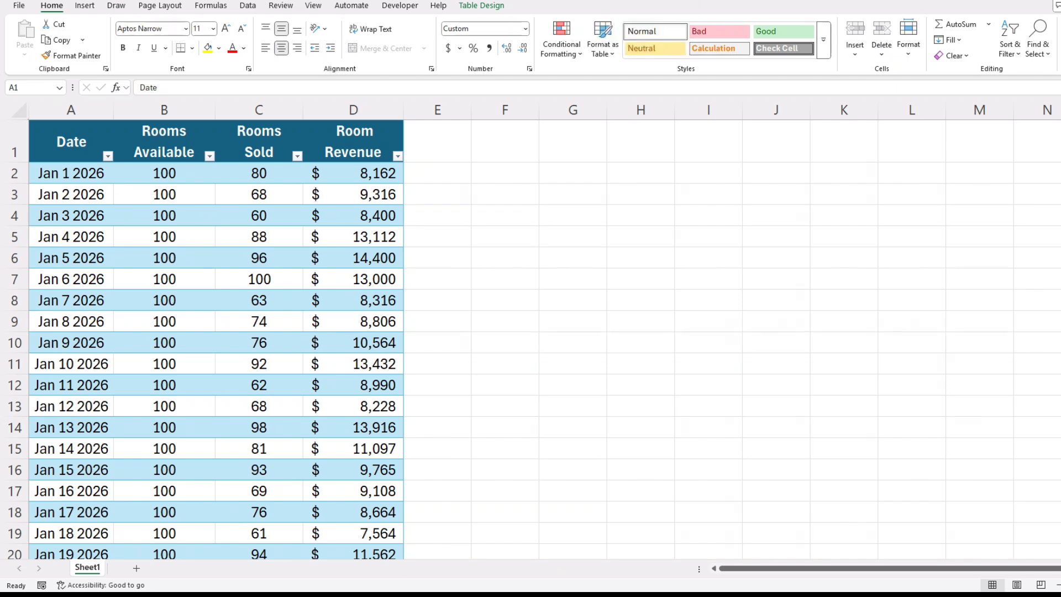
- Add an ADR column in column E that divides Room Revenue by Rooms Sold for each row
left_click(437, 141)
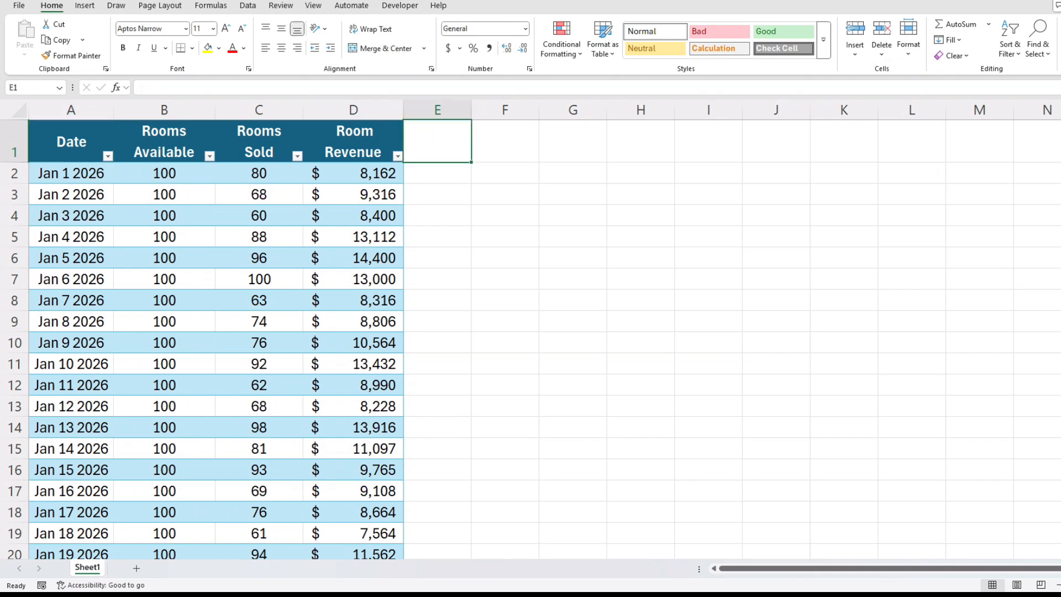
type("ADR")
key("Return")
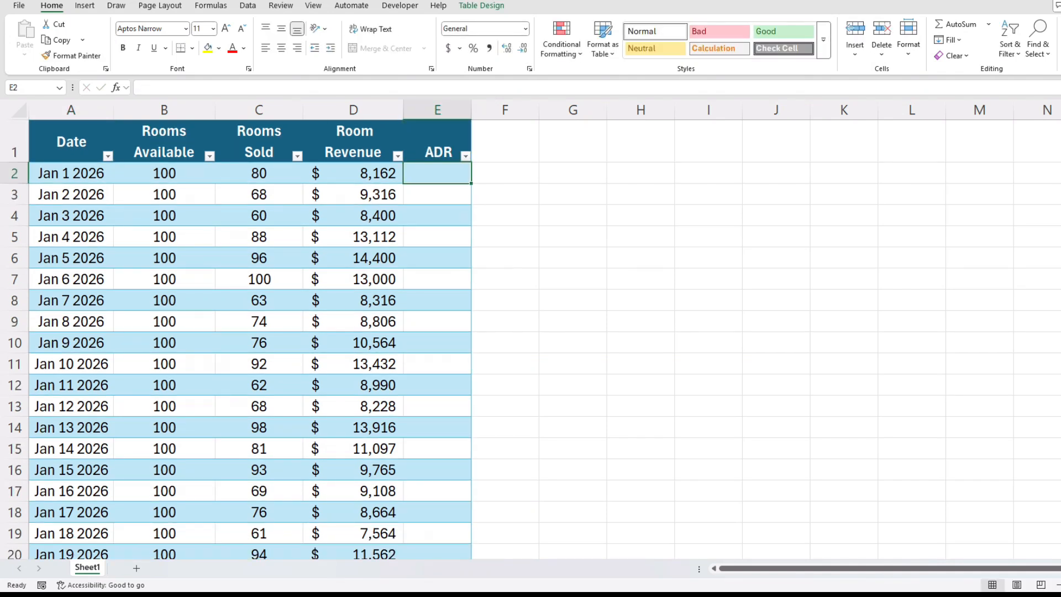
type("=")
key("Left")
type("/")
key("Left")
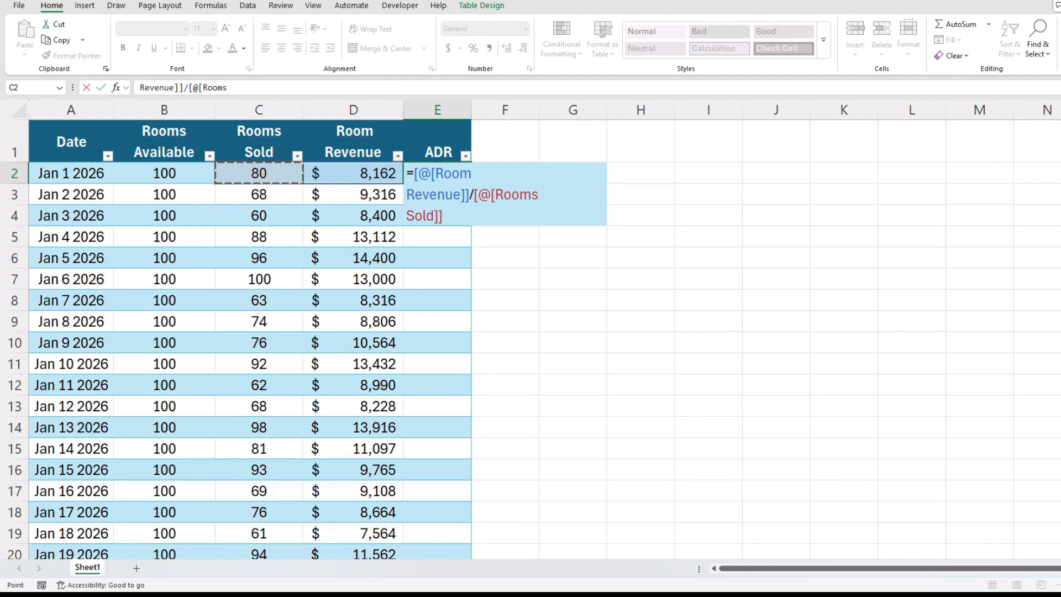
key("Return")
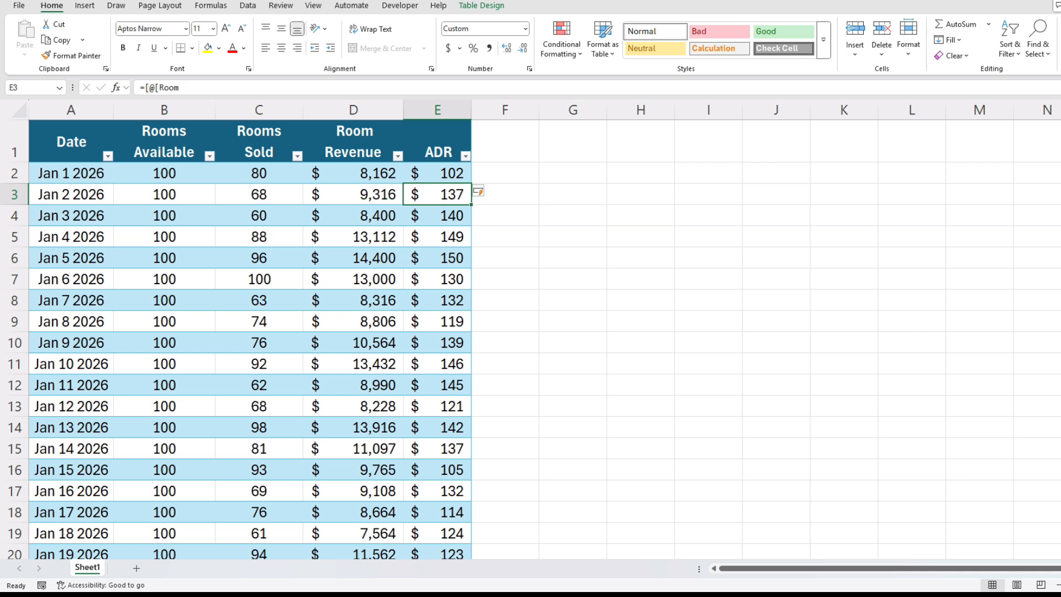
- Add a RevPAR column header in F1, beside the ADR column
left_click(437, 141)
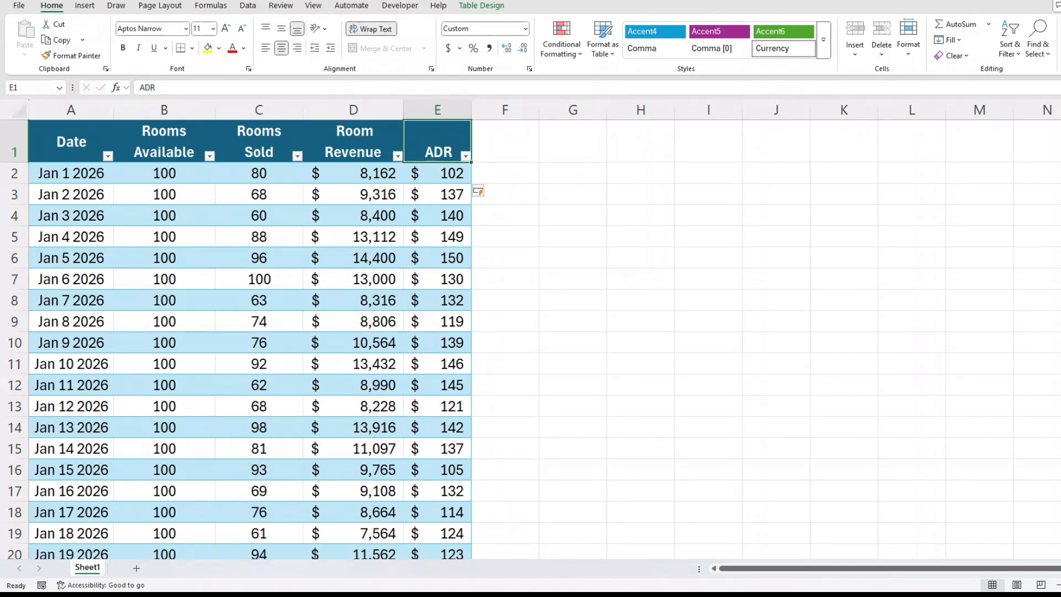
left_click(505, 141)
type("RevPAR")
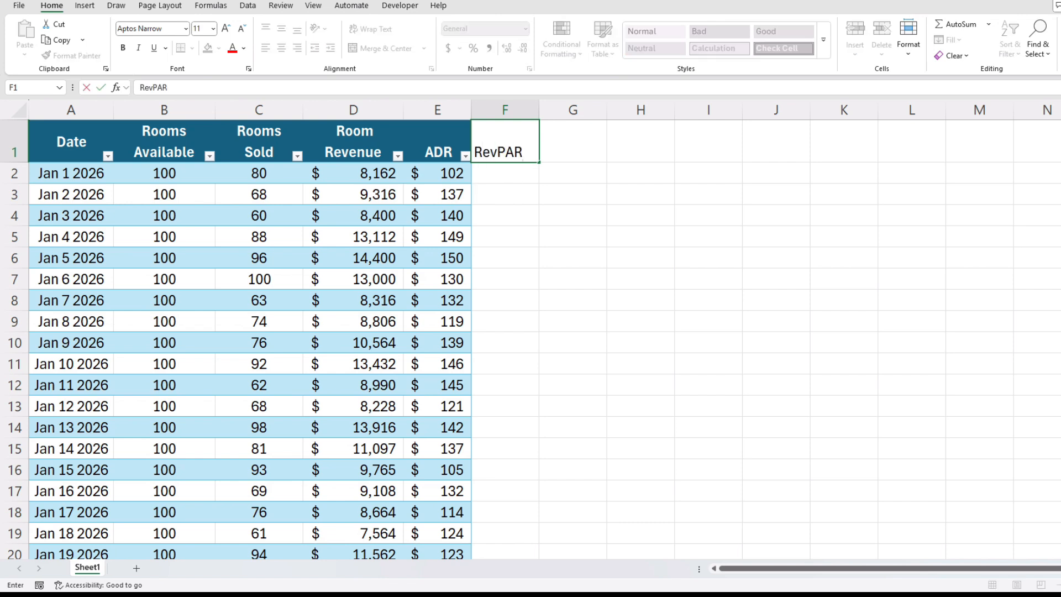
key("Return")
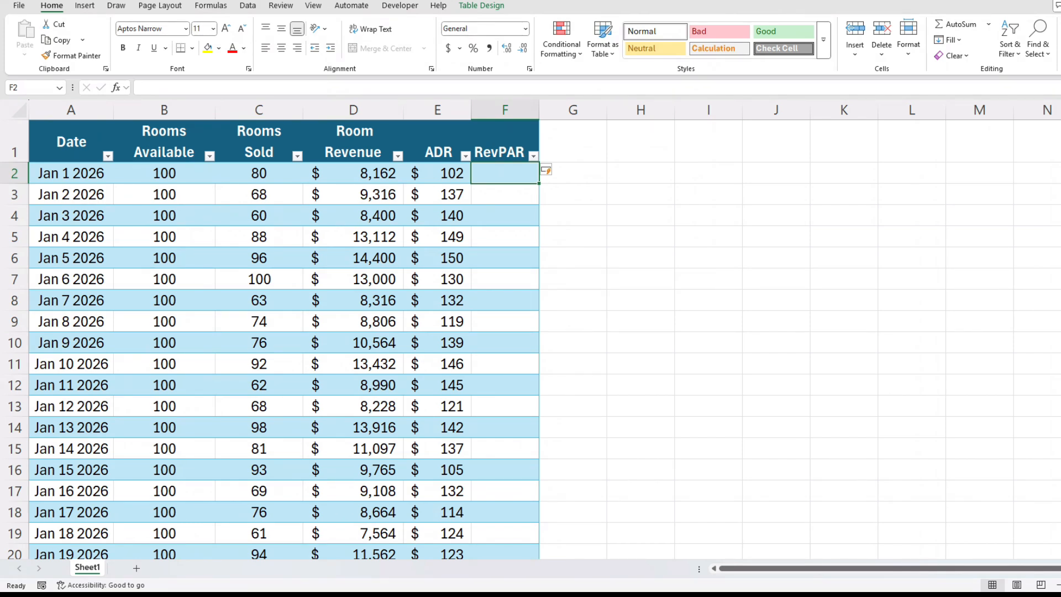
- Fill the RevPAR column with a formula dividing Room Revenue by Rooms Available
type("=")
key("Left")
key("Left")
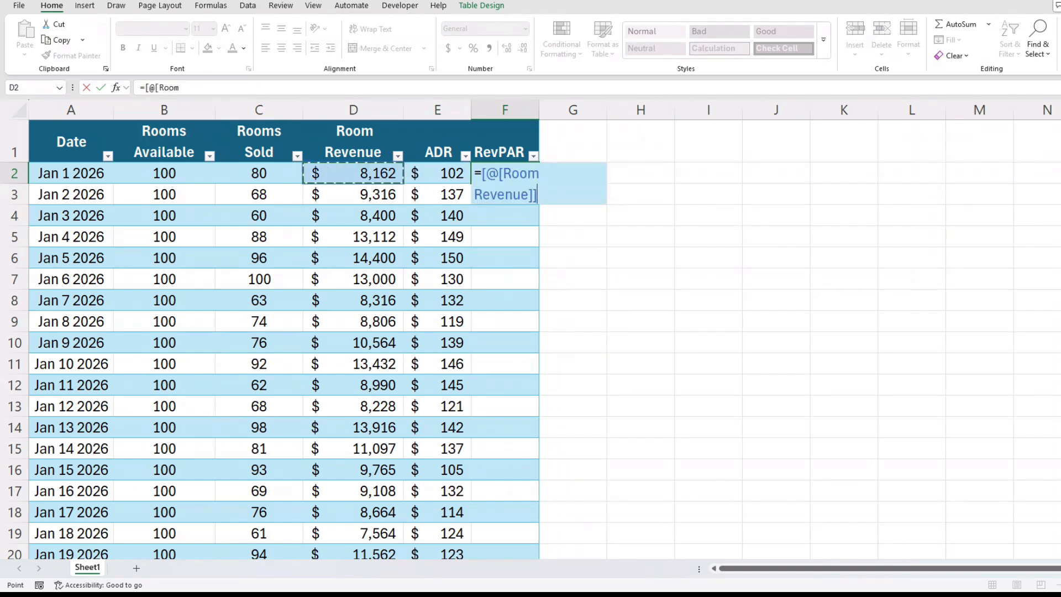
type("/")
key("Left")
key("Left")
key("Left")
key("Left")
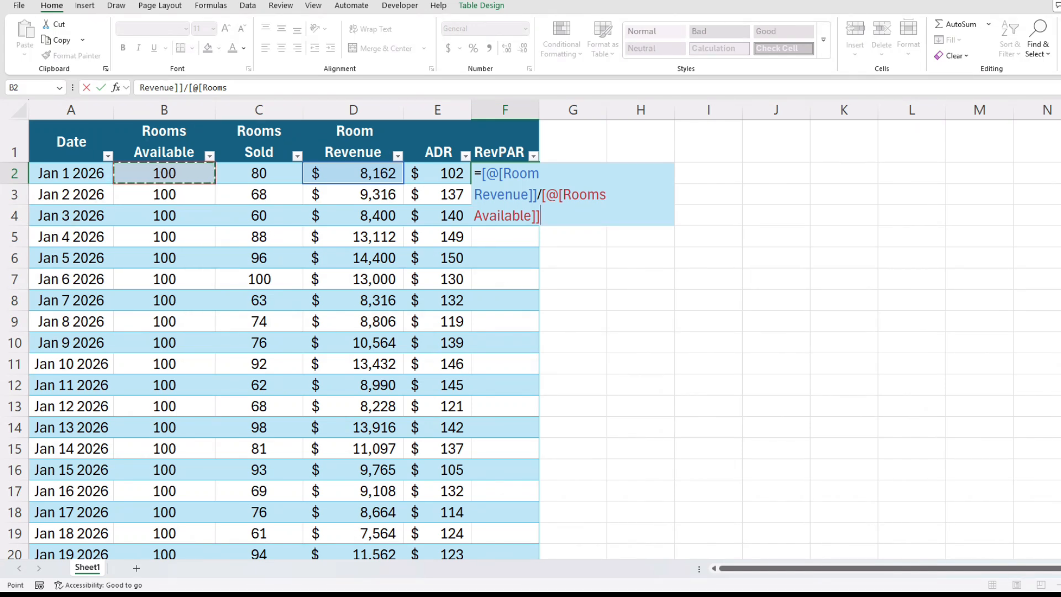
key("Return")
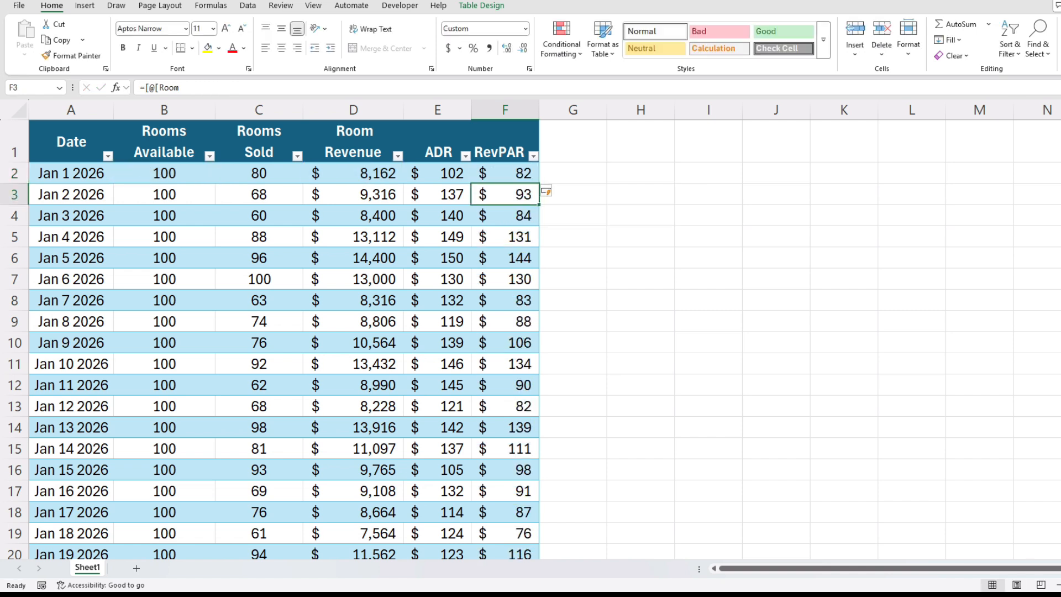
- Compare rooms available with rooms sold, and ADR with RevPAR, in the Jan 6 2026 row
left_click(505, 173)
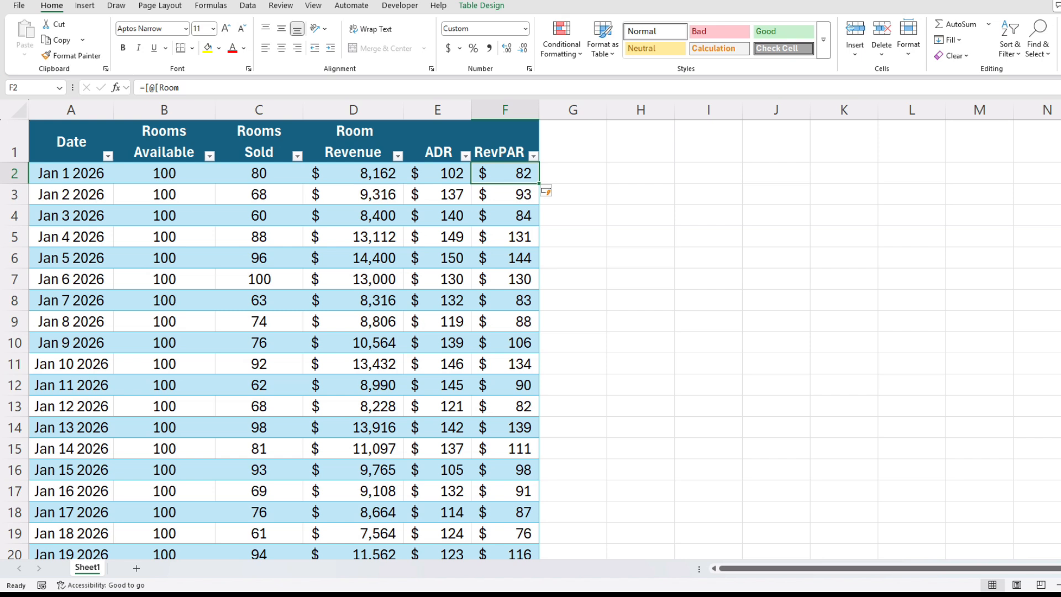
left_click_drag(164, 279, 259, 279)
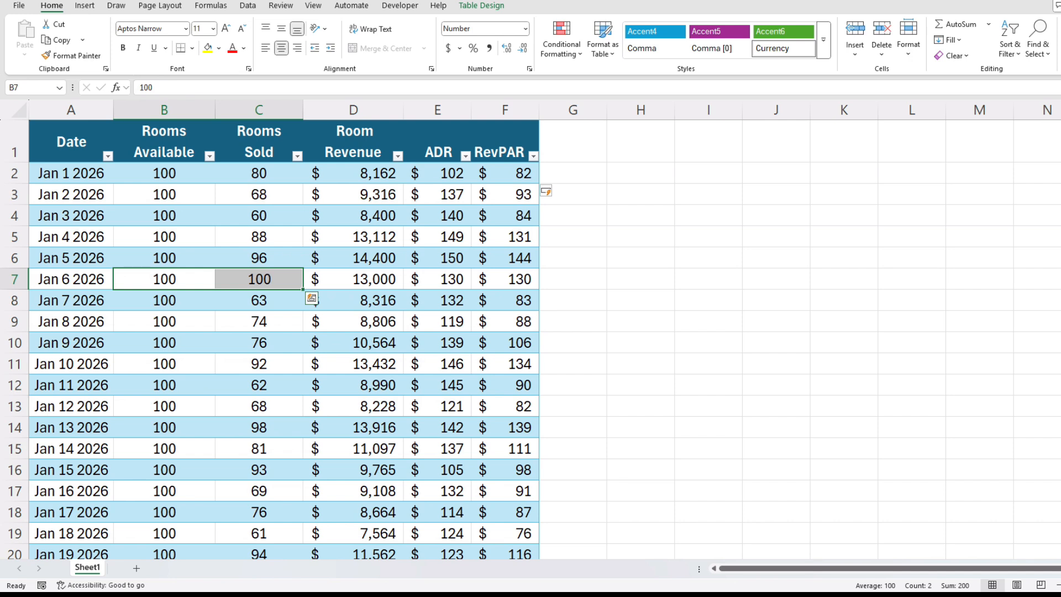
left_click(438, 279)
left_click(505, 280)
left_click(437, 279)
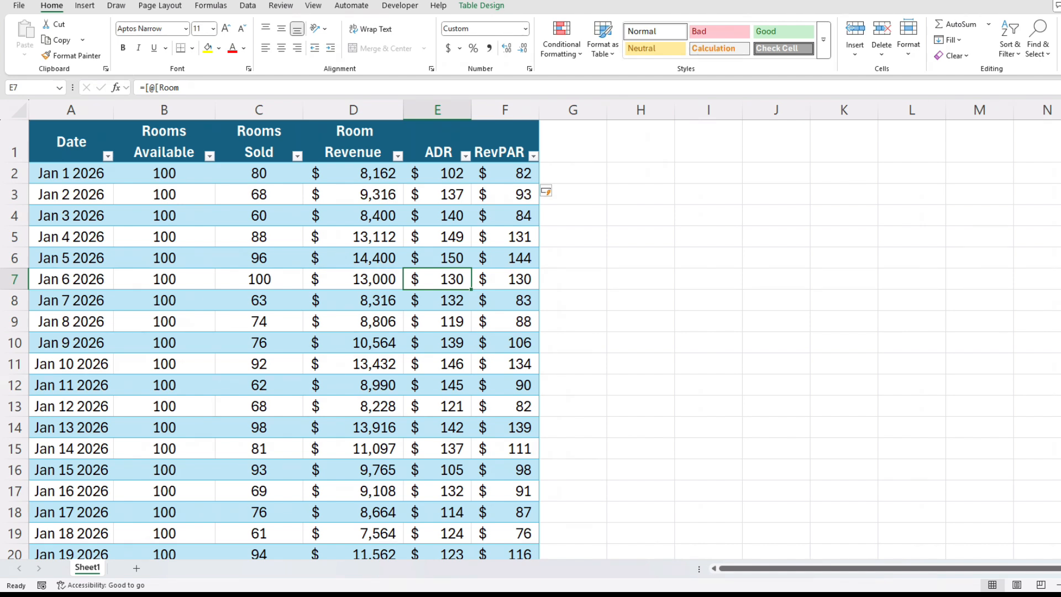
- Add an Occupancy Rate header in G1 with wrapped text and widen column G to fit it
left_click(573, 142)
type("Oc")
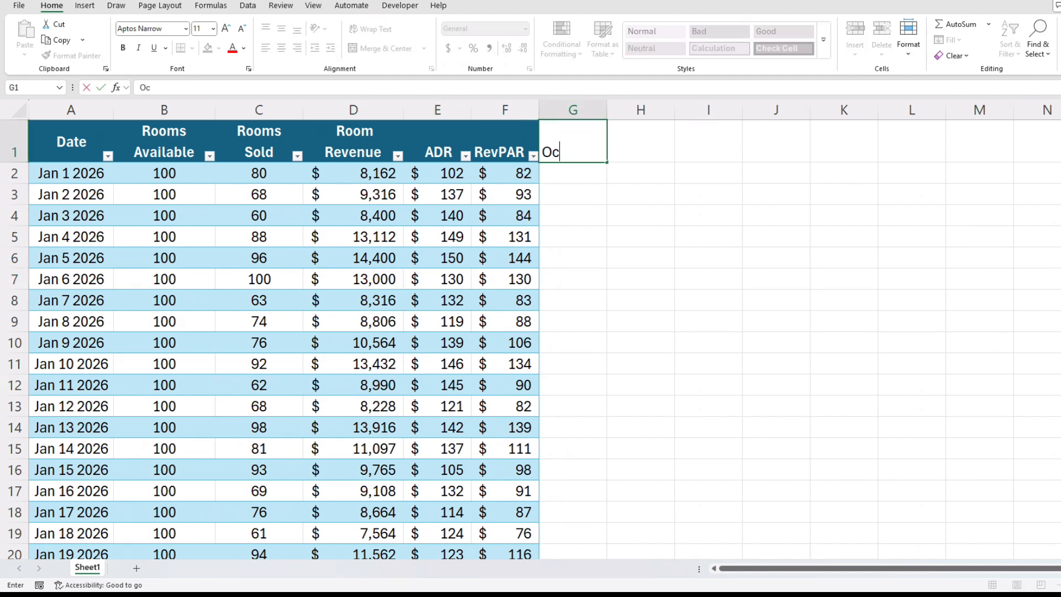
type("cupancy Rate")
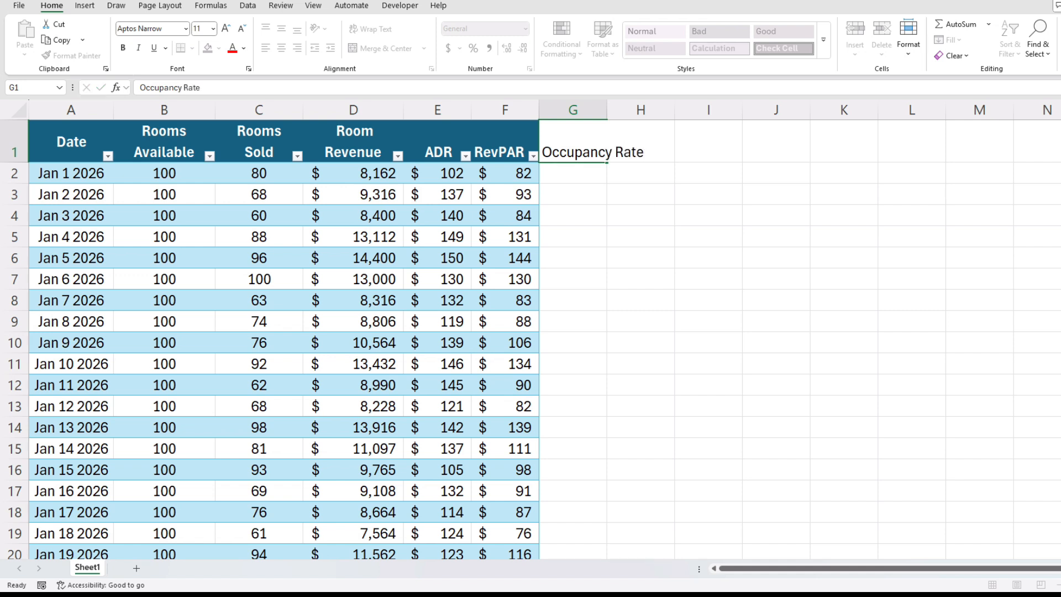
key("Return")
left_click(573, 142)
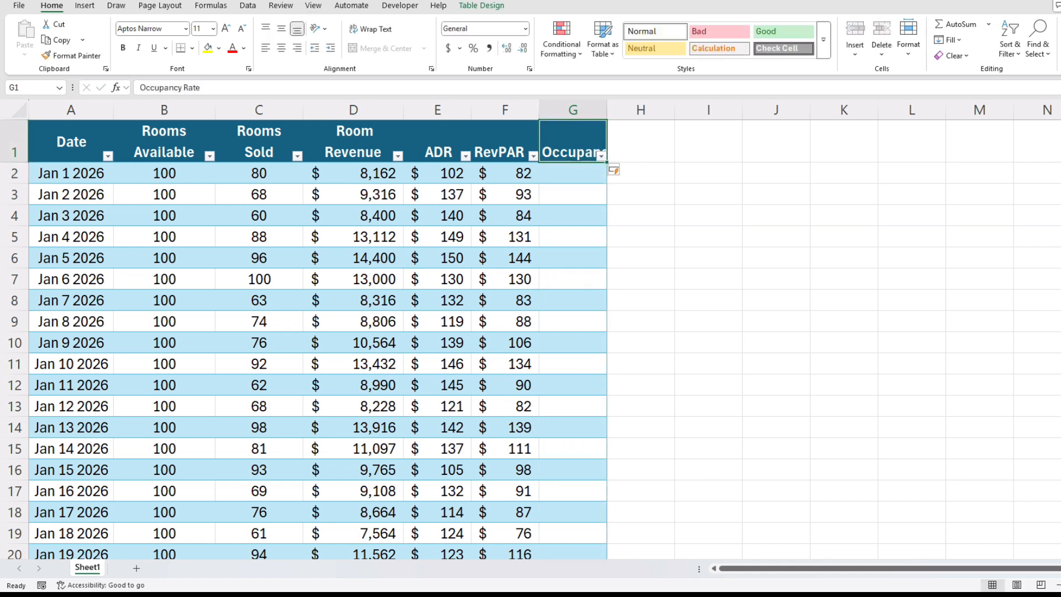
left_click(371, 29)
left_click(574, 173)
left_click_drag(607, 110, 626, 110)
- Fill the Occupancy Rate column with a formula dividing Rooms Sold by Rooms Available
type("=")
key("Left")
key("Left")
key("Left")
key("Left")
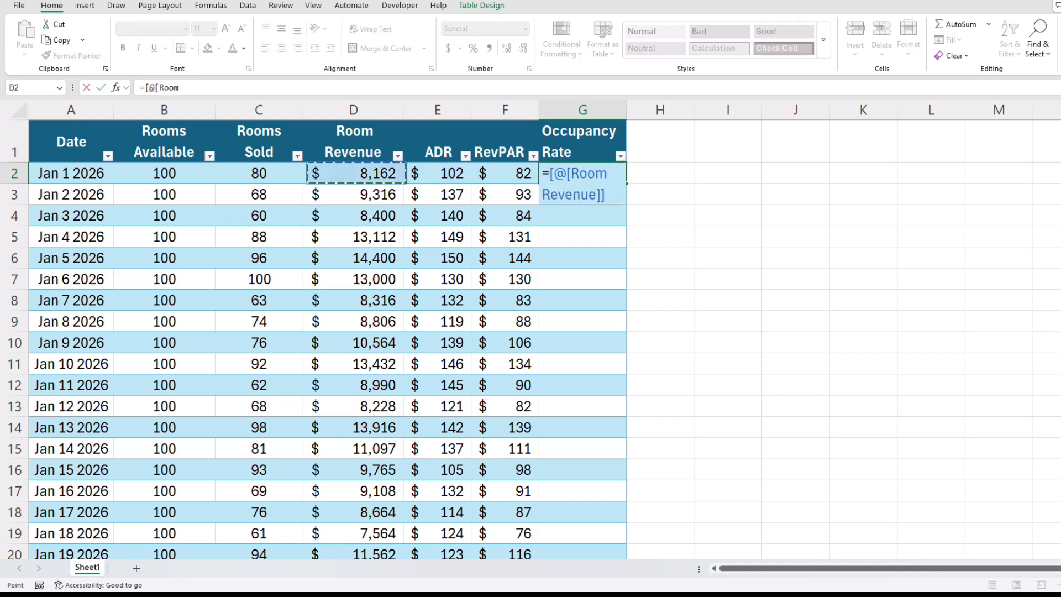
type("/")
key("Left")
key("Left")
key("Left")
key("Left")
key("Left")
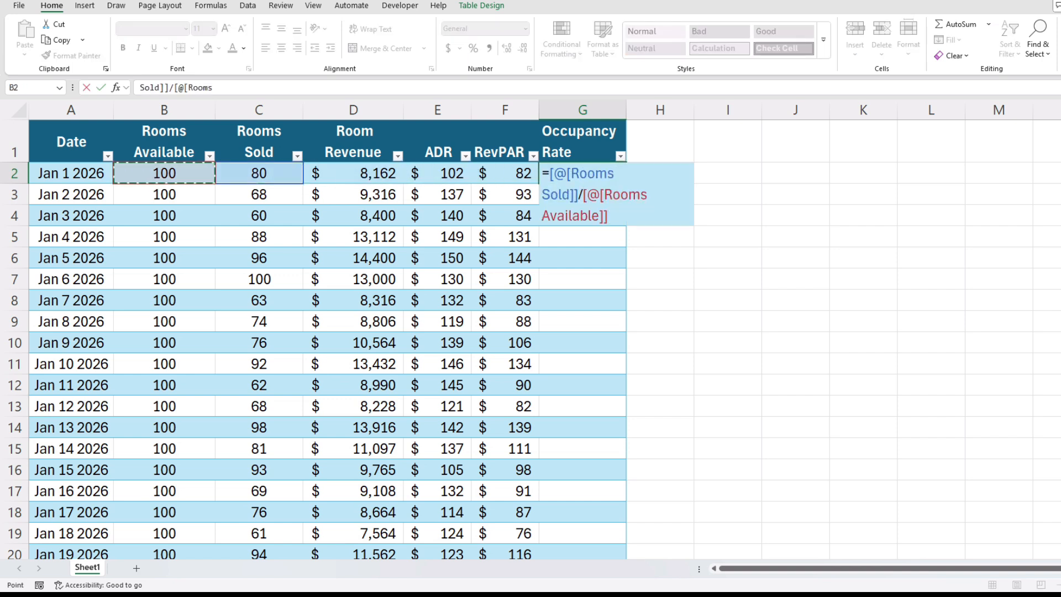
key("Return")
key("Up")
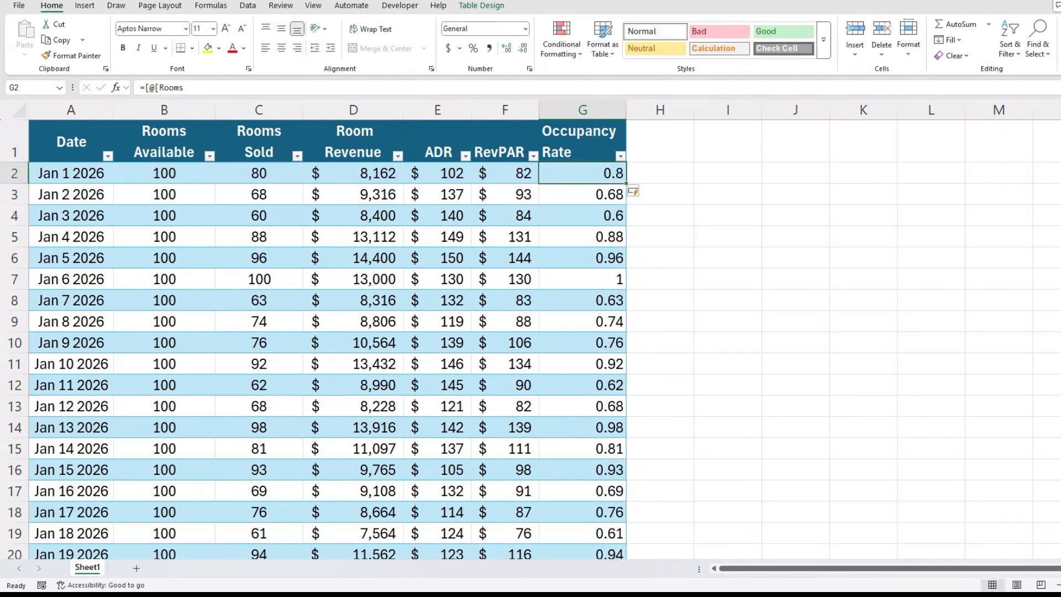
- Format the whole Occupancy Rate column as percentages and center its contents
left_click(583, 110)
left_click(473, 48)
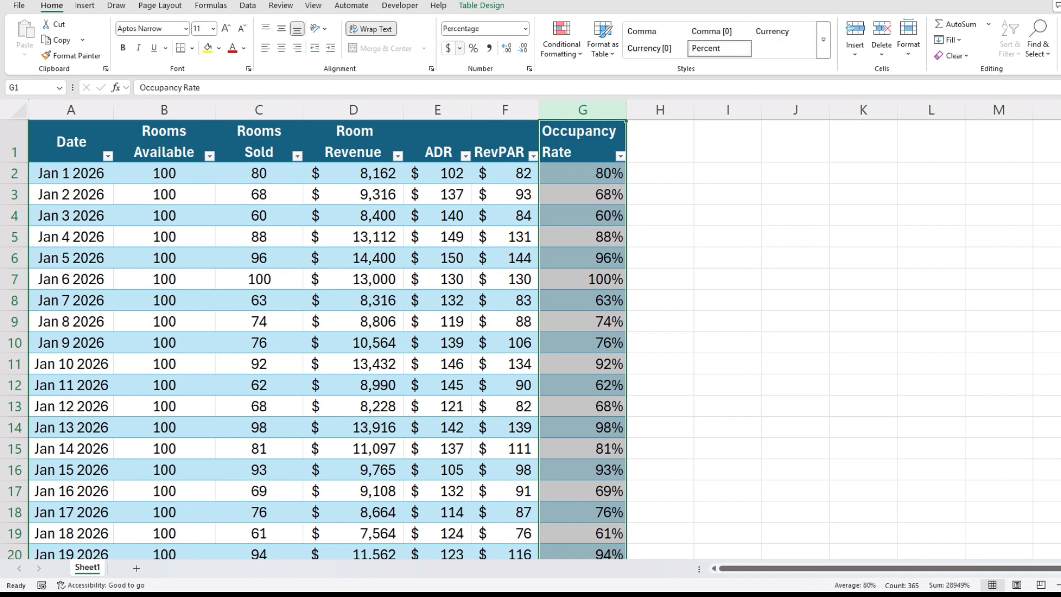
left_click(281, 48)
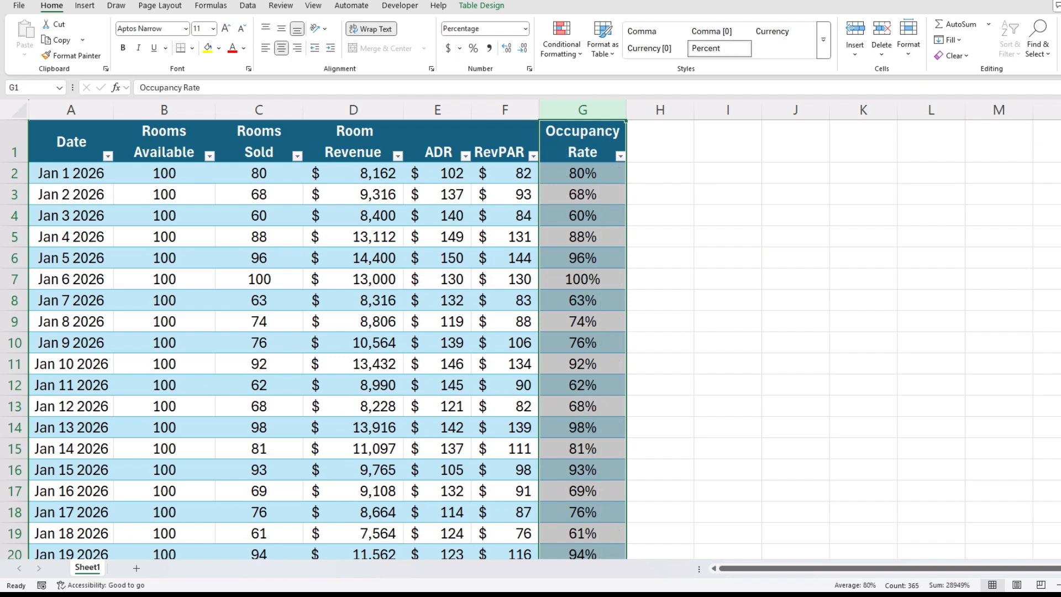
- Replace the RevPAR column's formula with ADR multiplied by Occupancy Rate
left_click(505, 173)
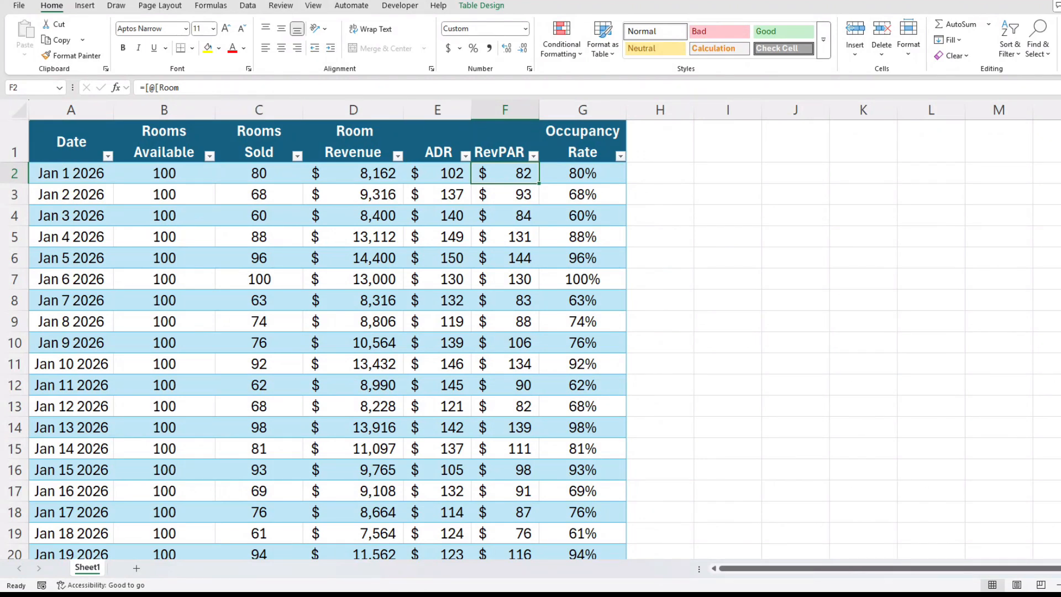
type("=")
key("Left")
type("*")
key("Right")
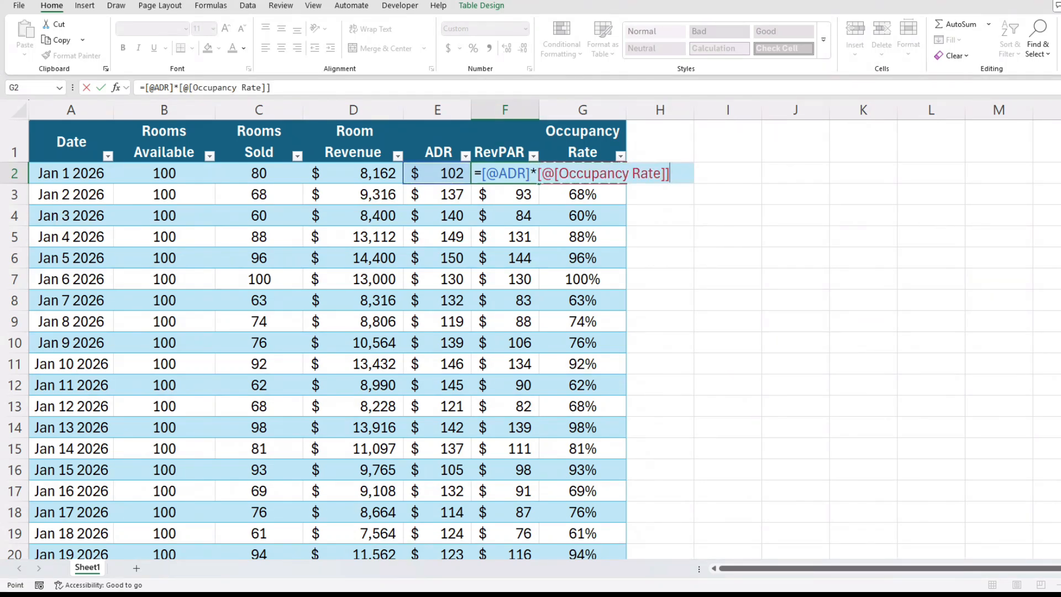
key("Return")
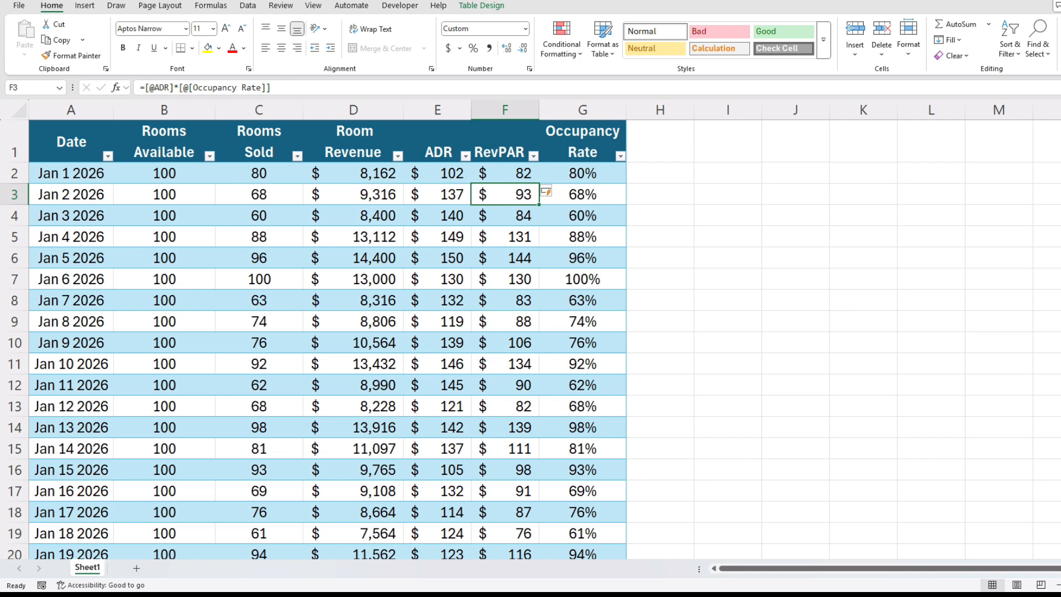
- Check the last dated row of the table and return to the first date
left_click(505, 173)
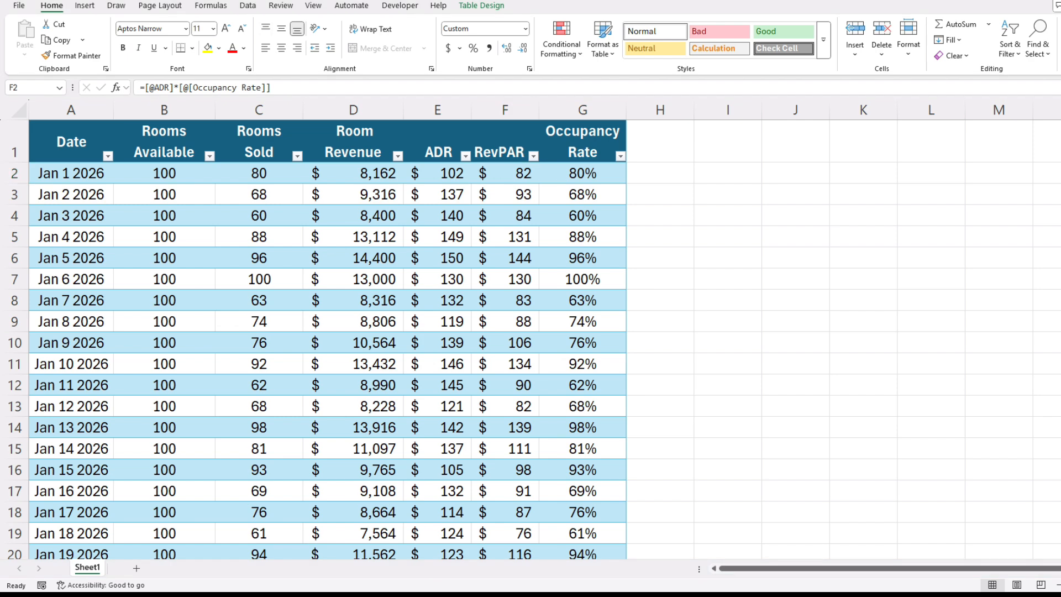
key("ctrl+Left")
key("ctrl+Down")
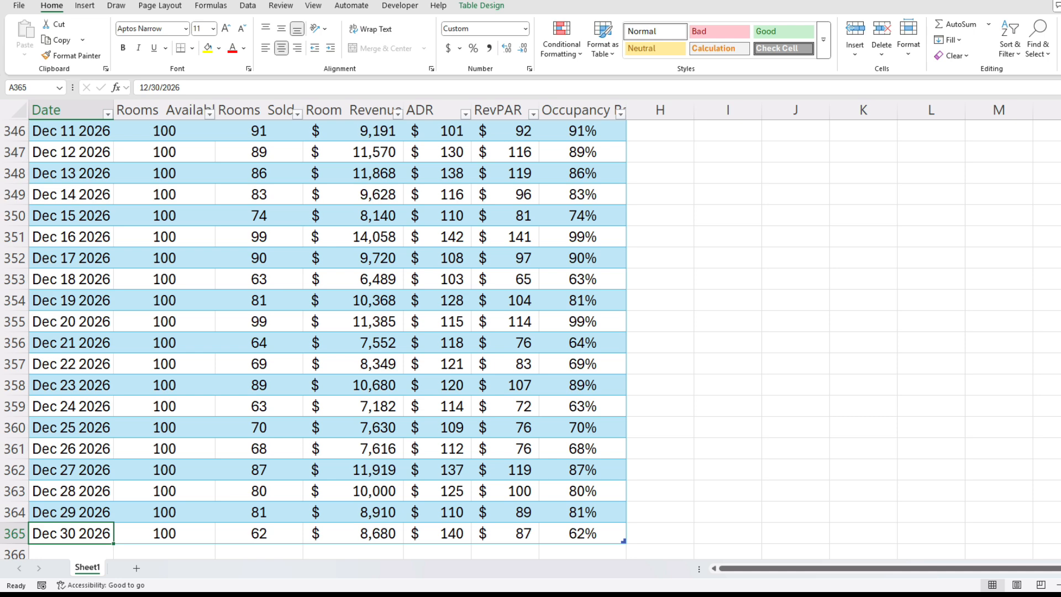
key("ctrl+Up")
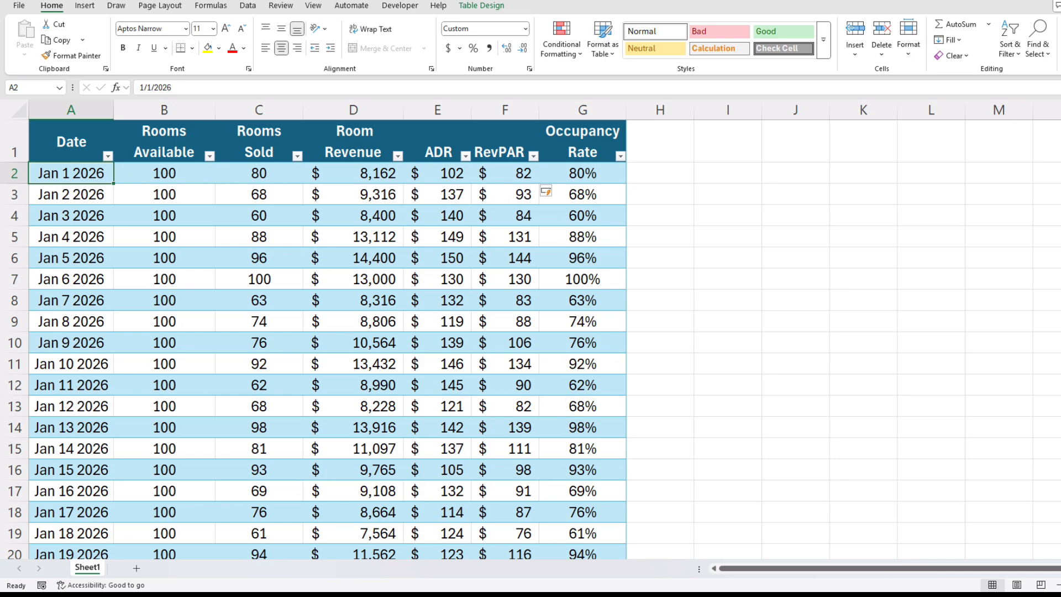
- Insert a PivotTable based on the hotel data table on a new worksheet
key("alt+n")
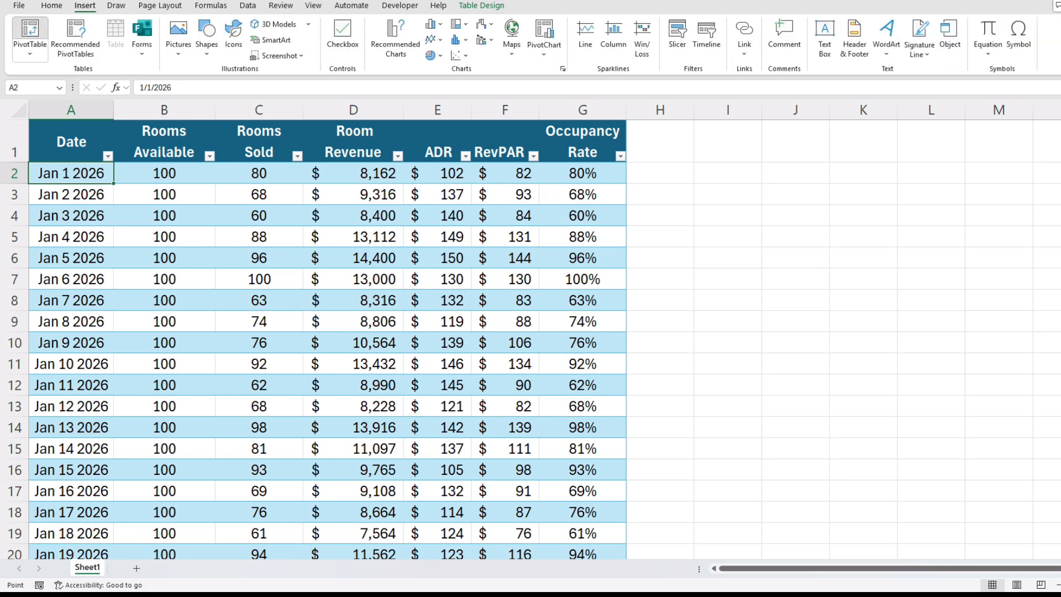
key("Return")
key("Return")
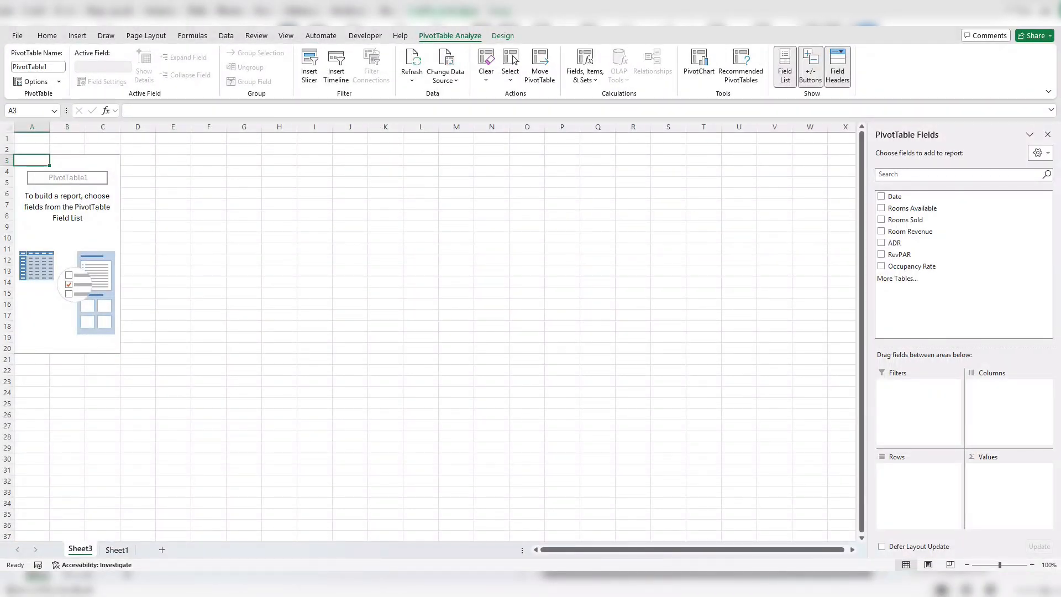
- Add Date to the PivotTable rows and group it by months only, without days
left_click_drag(895, 197, 918, 475)
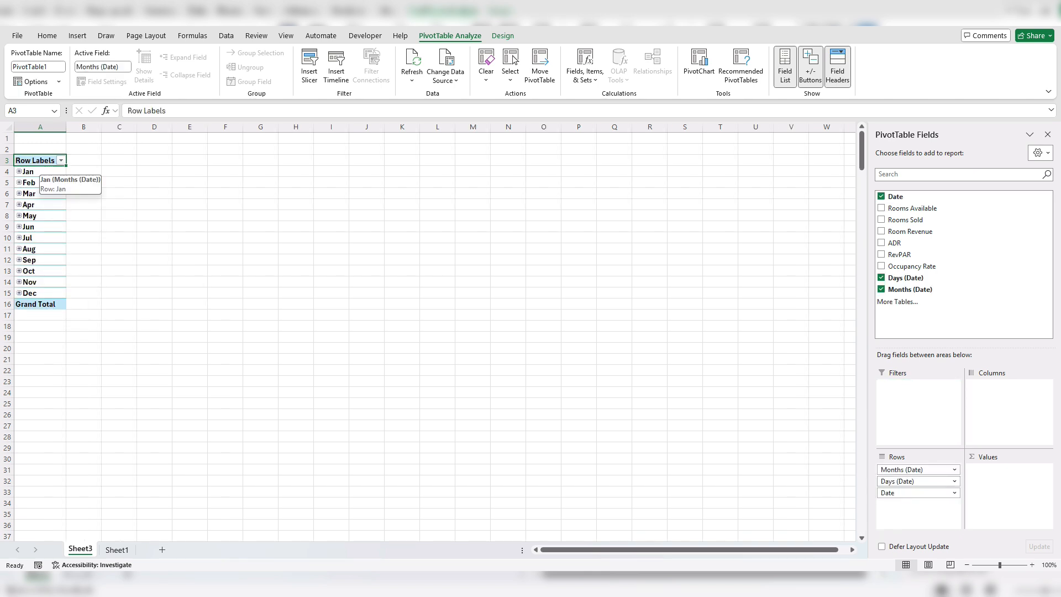
right_click(34, 172)
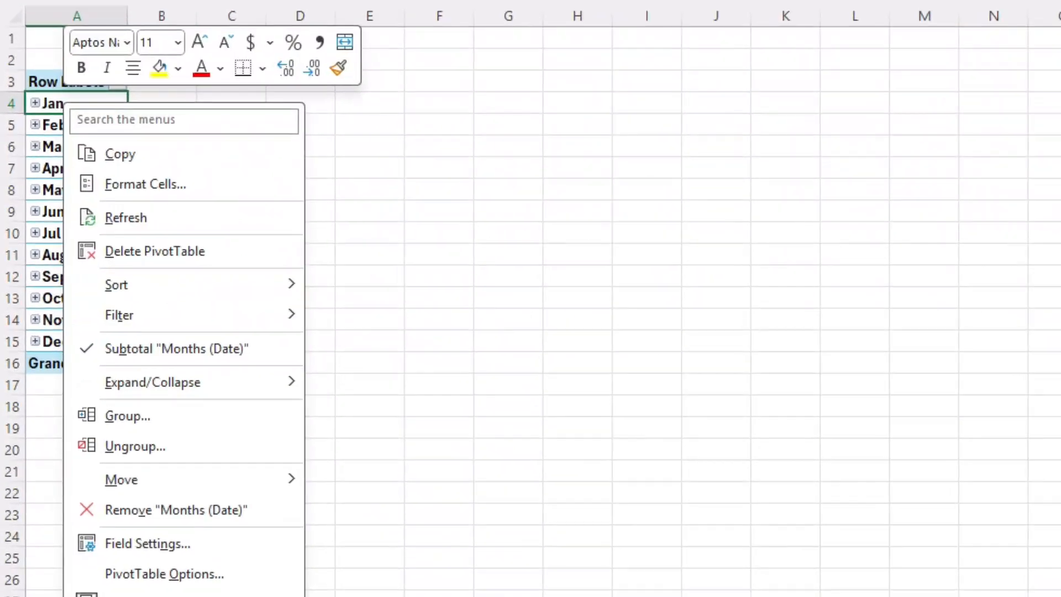
left_click(127, 416)
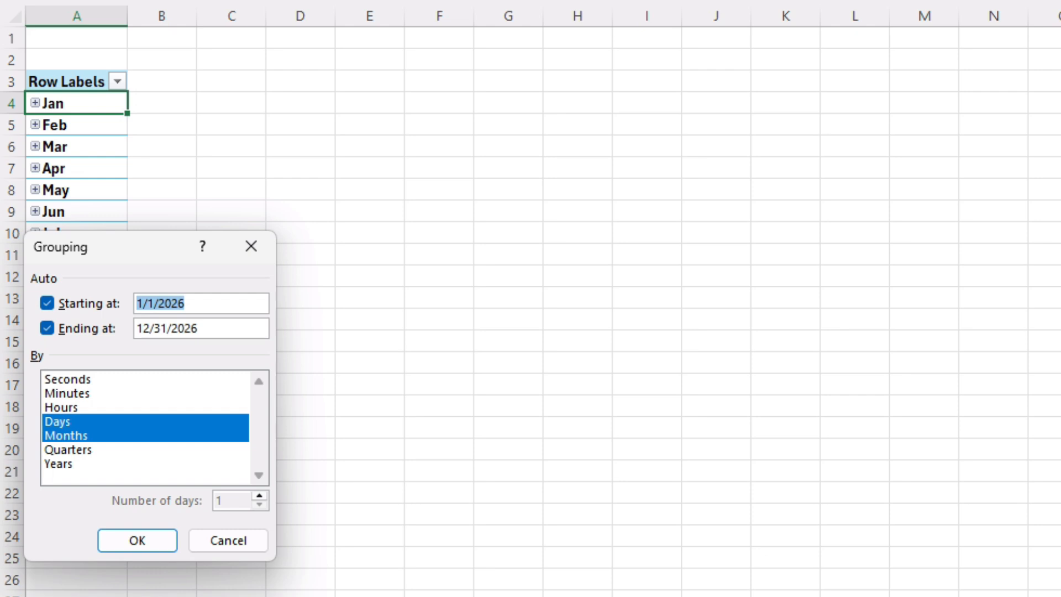
left_click(78, 422)
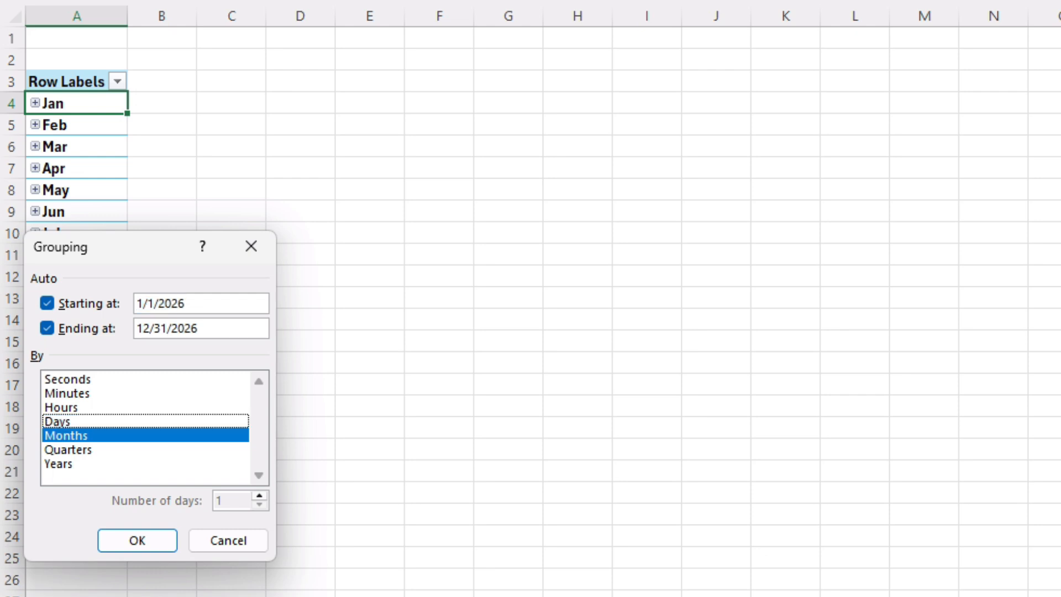
left_click(137, 540)
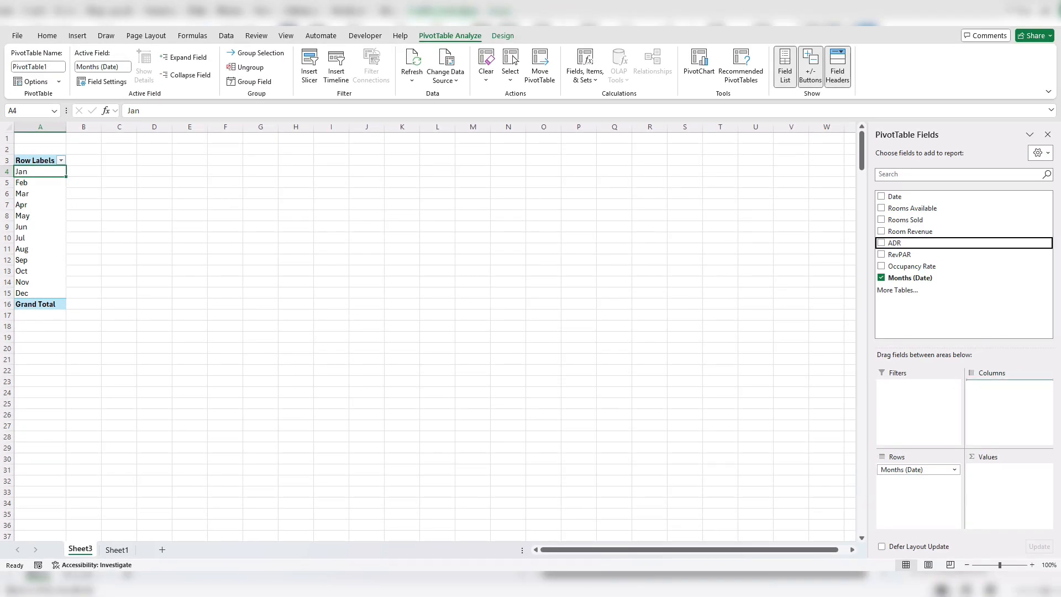
- Add ADR and RevPAR to the PivotTable as summed values
key("space")
key("Down")
key("space")
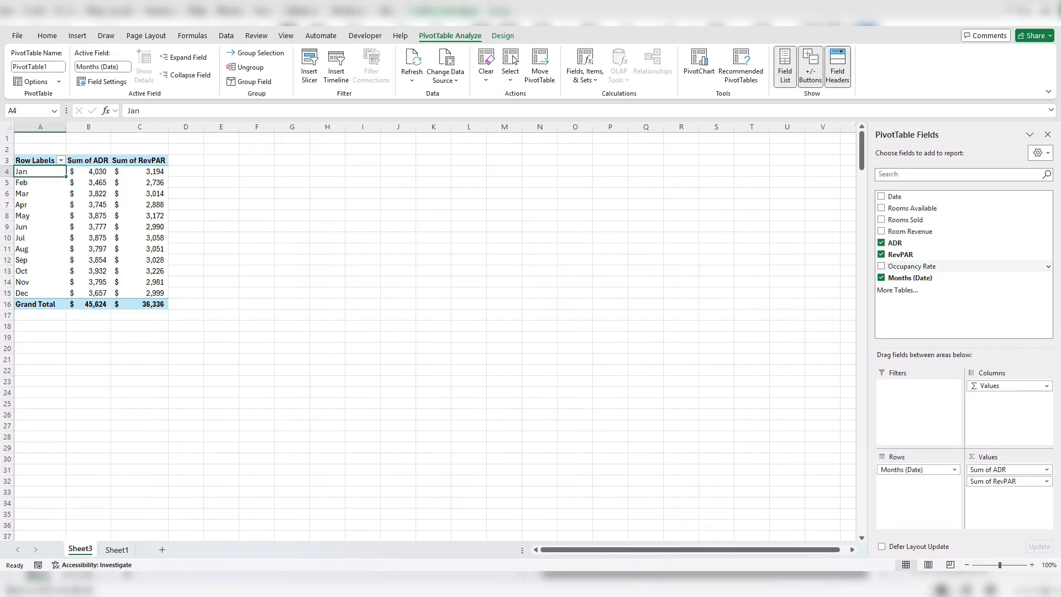
- Add Occupancy Rate to the PivotTable values and summarize the ADR field by Average
key("Down")
key("space")
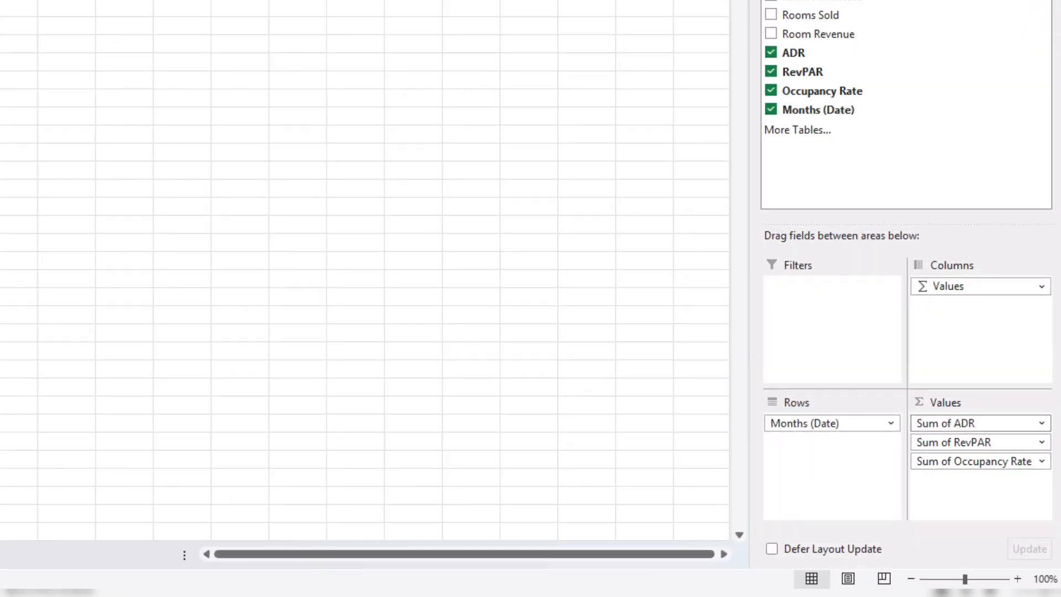
left_click(1047, 469)
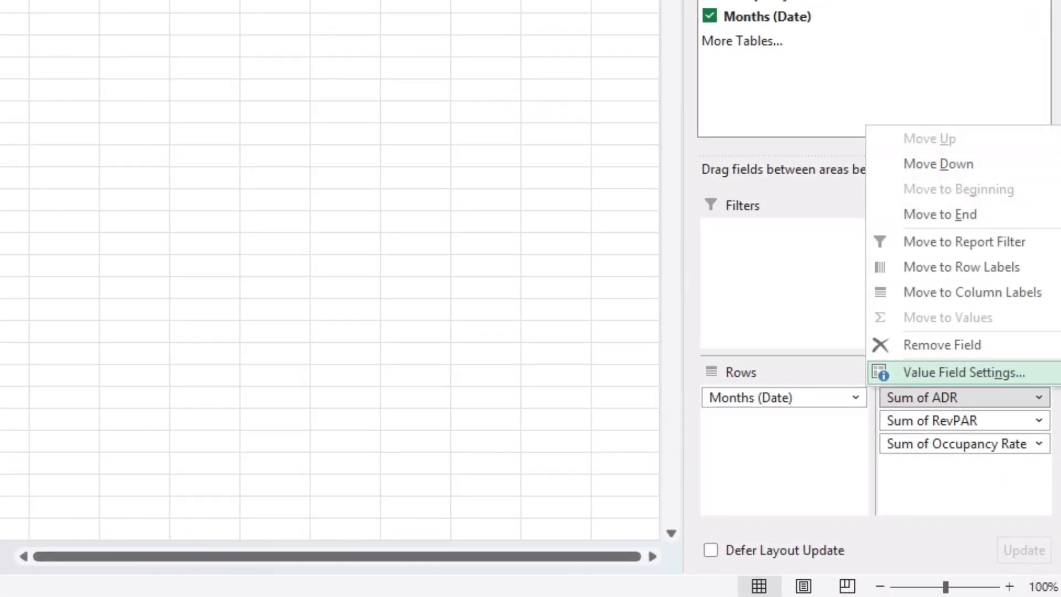
left_click(965, 373)
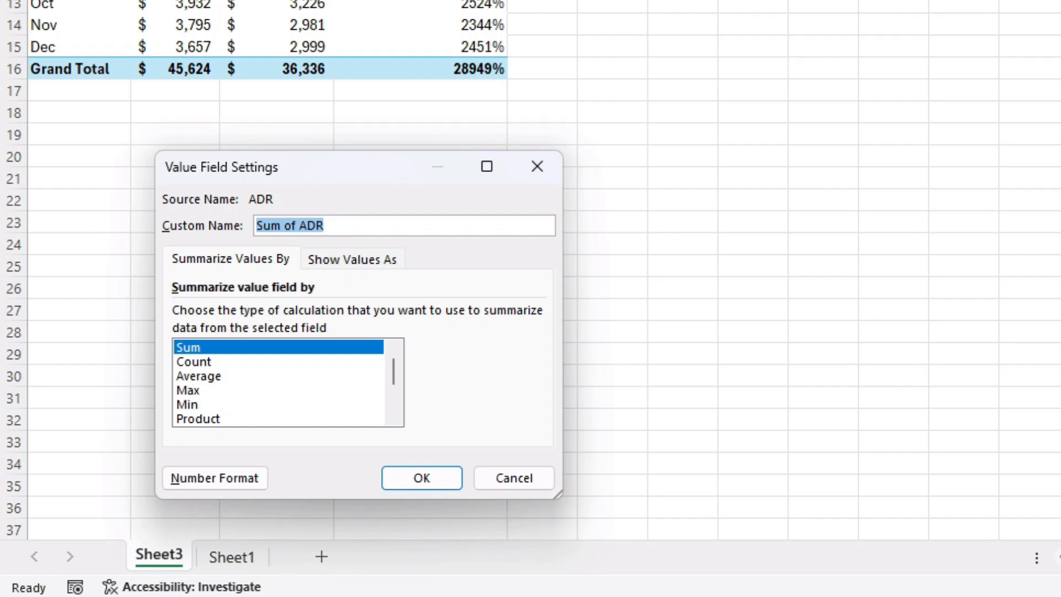
left_click(210, 377)
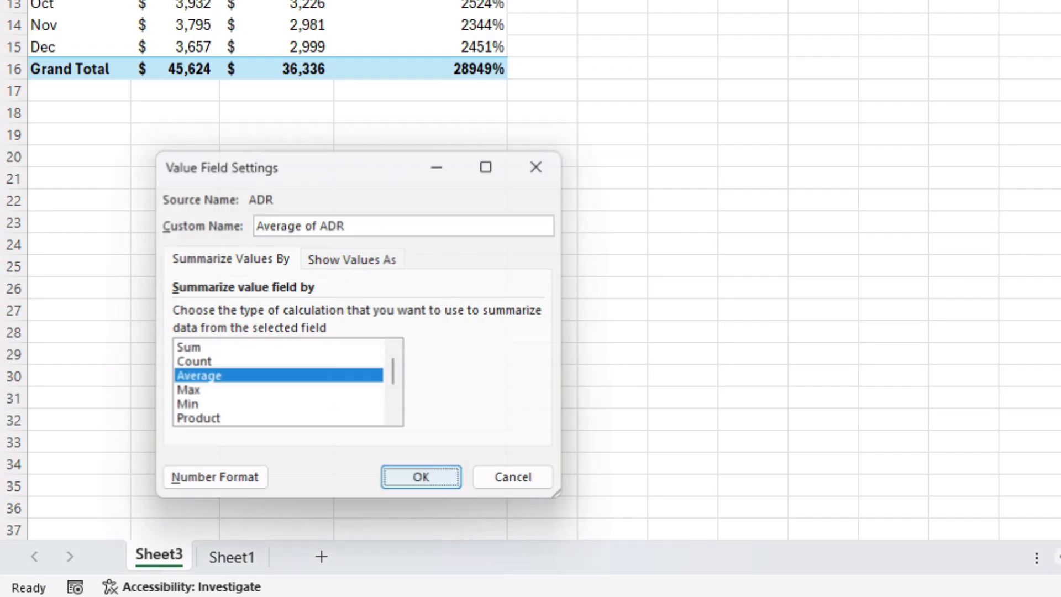
left_click(422, 478)
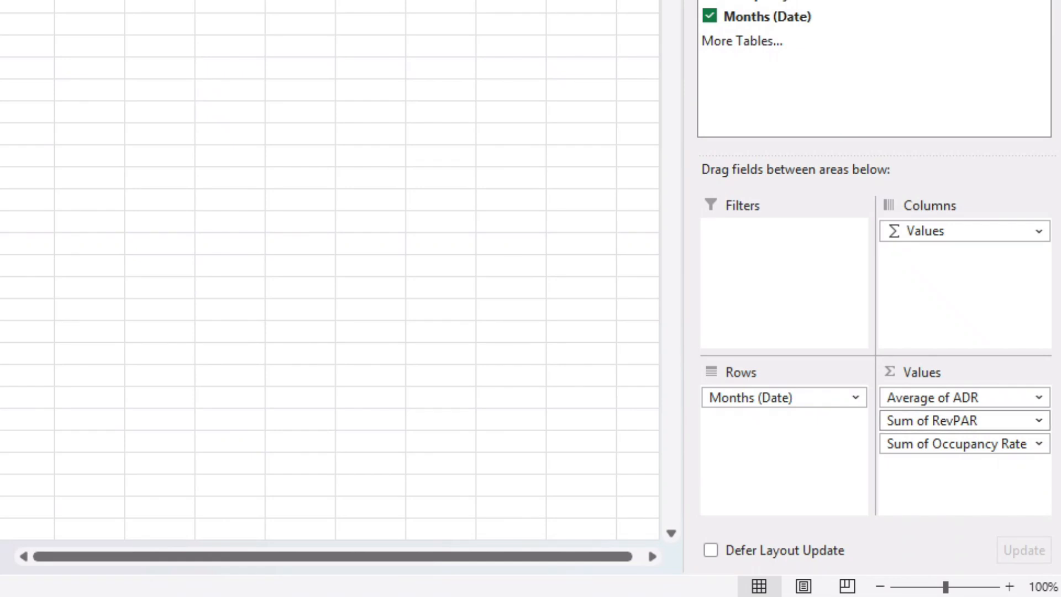
- Summarize the RevPAR and Occupancy Rate value fields by Average
left_click(964, 421)
left_click(964, 396)
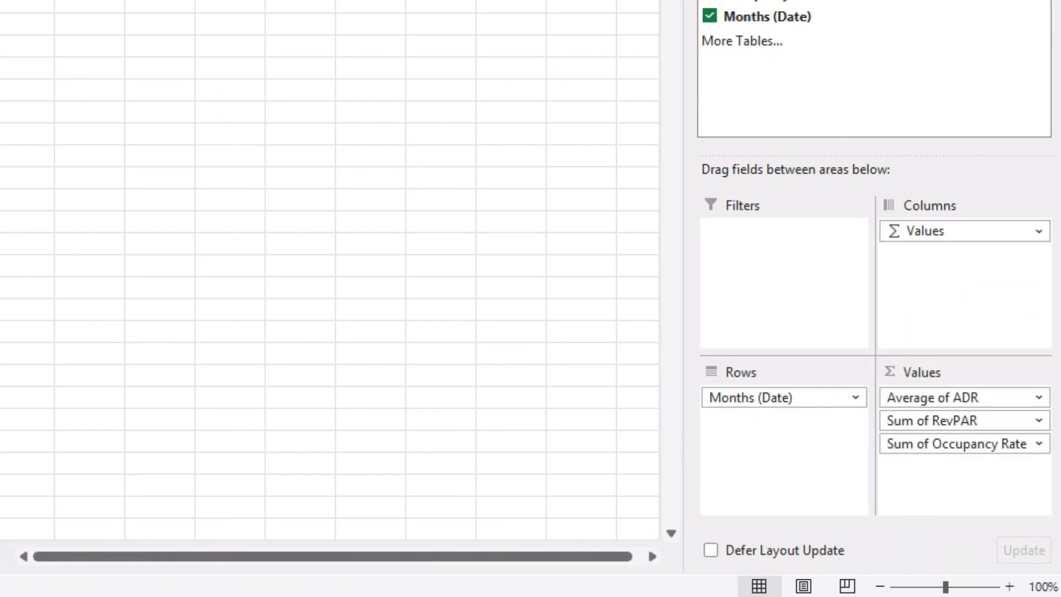
left_click(201, 375)
left_click(419, 475)
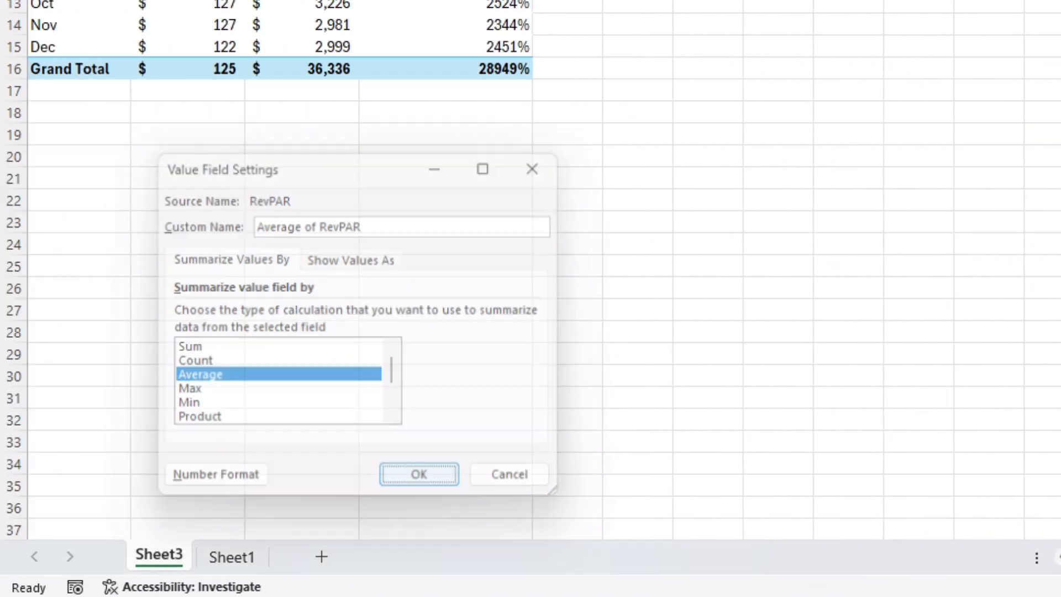
left_click(967, 444)
left_click(965, 418)
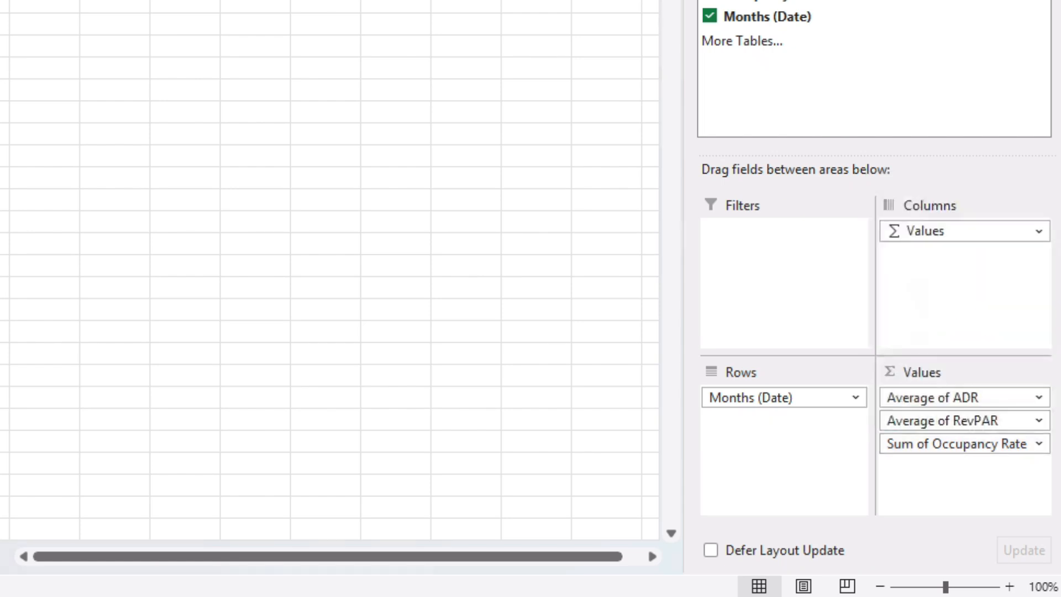
left_click(201, 374)
left_click(421, 477)
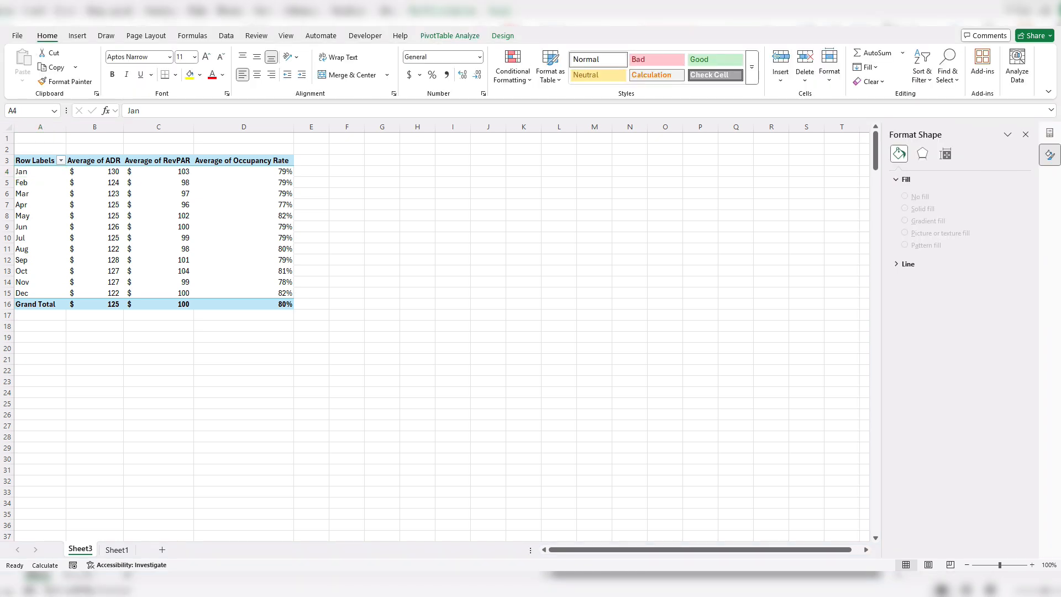
- Insert a combo PivotChart showing all three metrics as lines, with Occupancy Rate on the secondary axis, and hide its field buttons
key("alt+Tab")
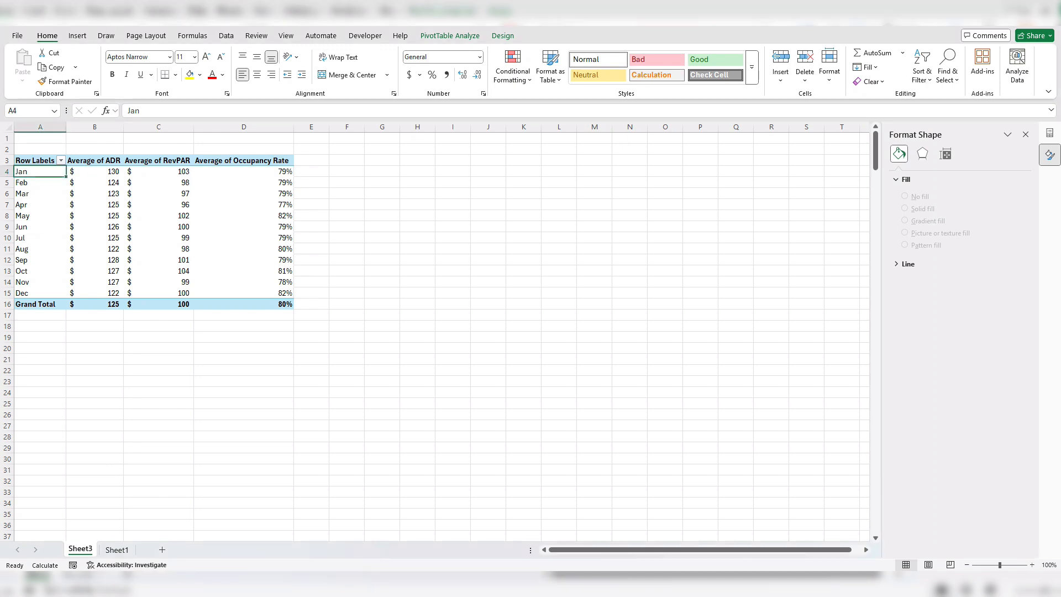
left_click(78, 36)
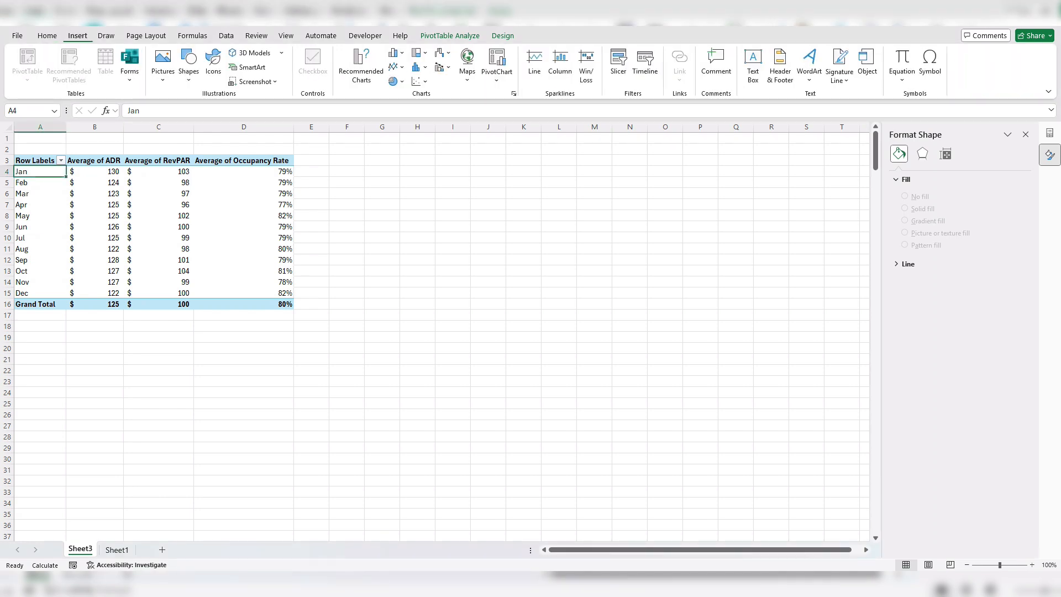
left_click(514, 93)
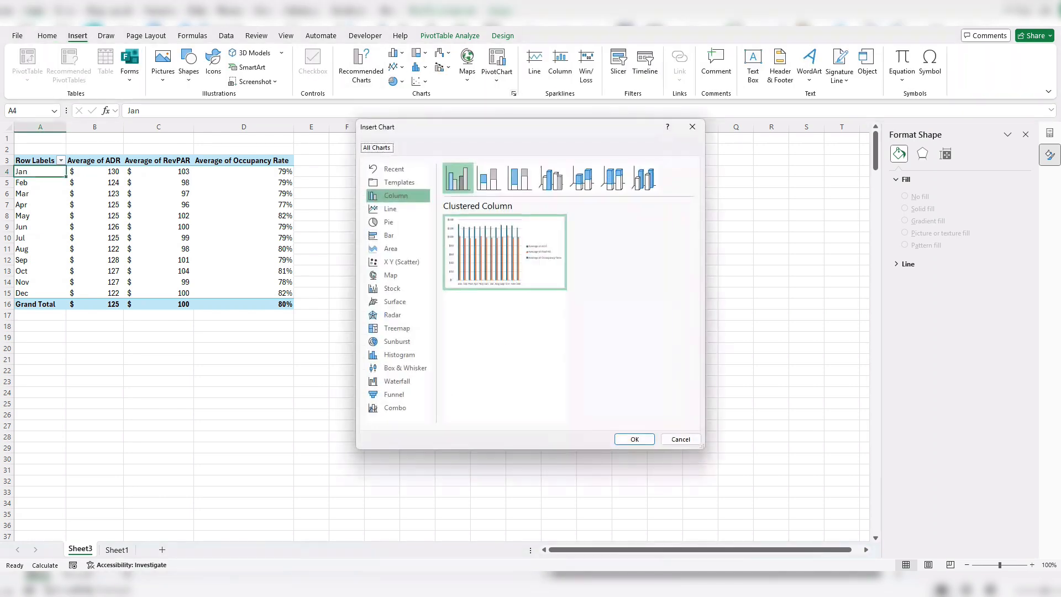
left_click(397, 408)
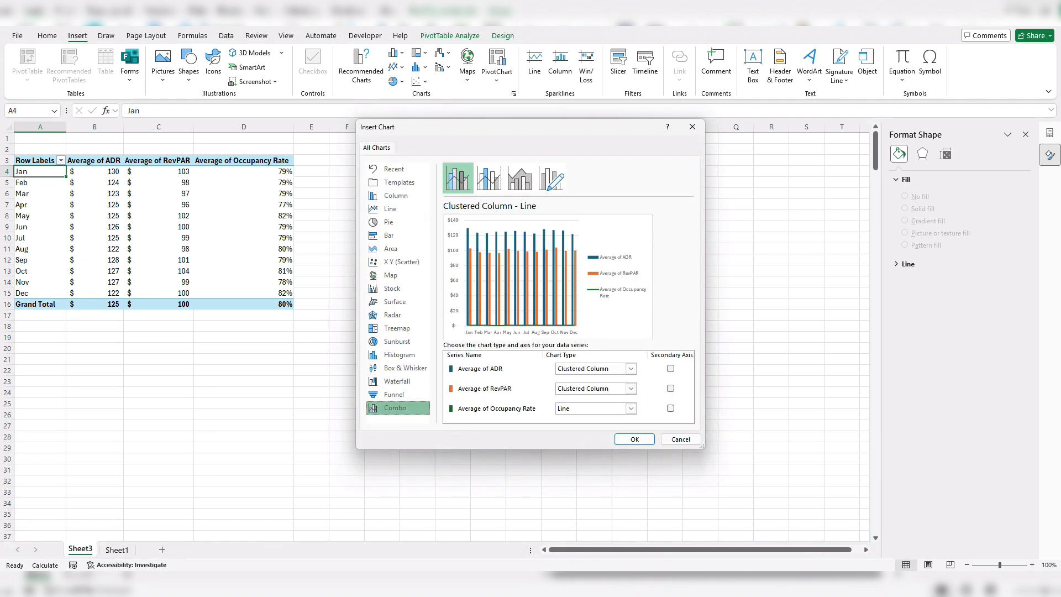
left_click(631, 368)
left_click(571, 258)
left_click(630, 389)
left_click(571, 287)
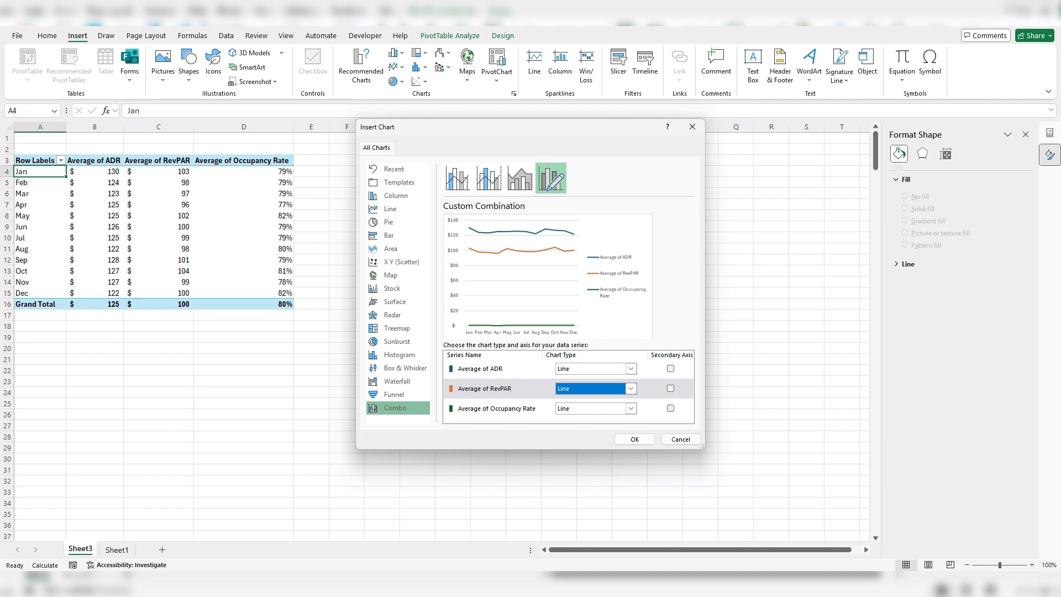
left_click(670, 408)
key("Return")
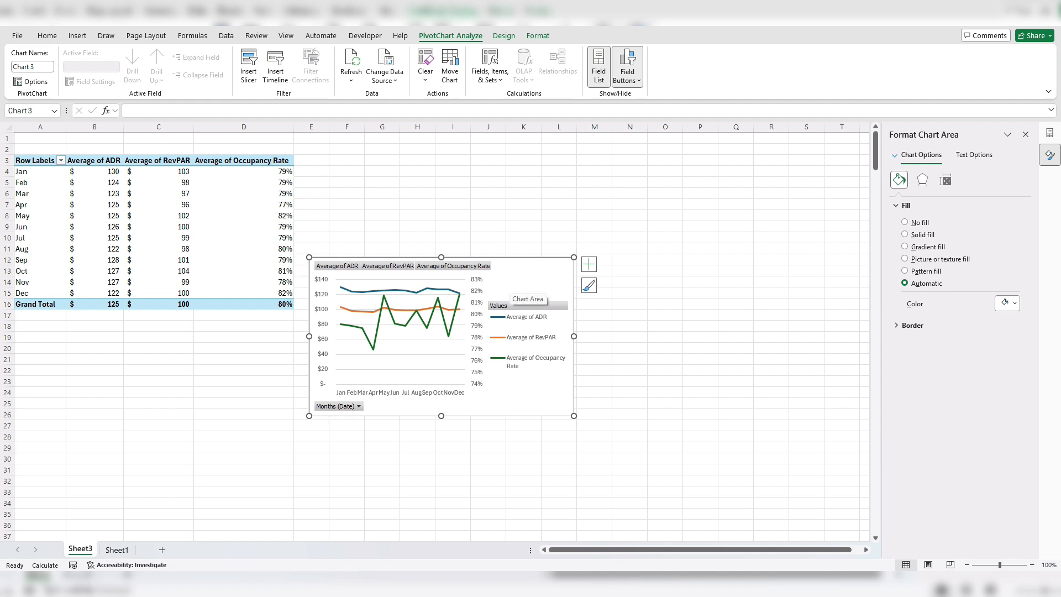
left_click(627, 58)
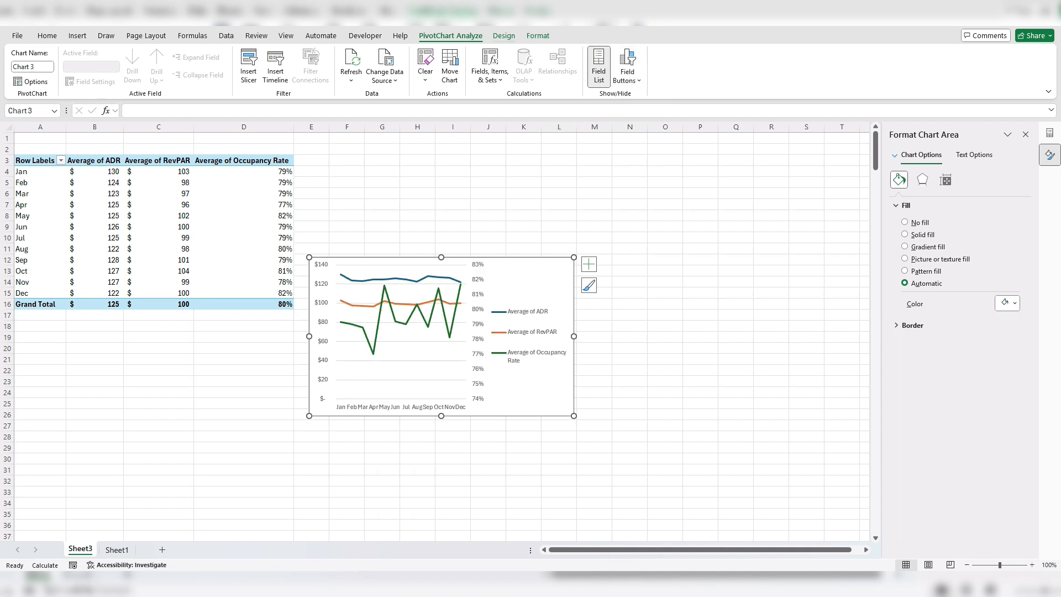
- Place the chart legend at the top and enlarge the chart to span about columns D to M and rows 8 to 28
left_click(504, 36)
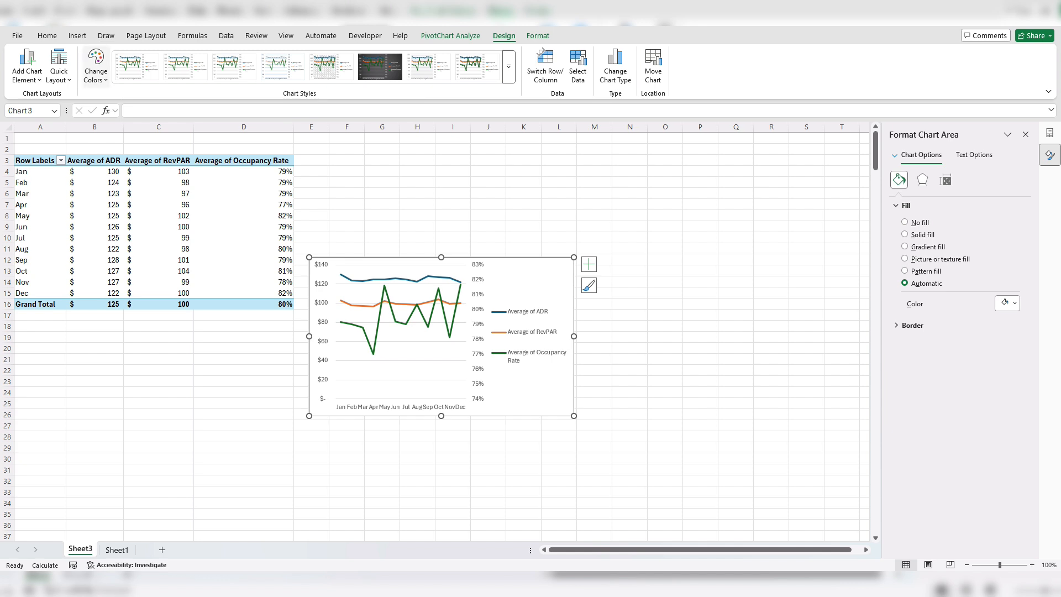
left_click(27, 65)
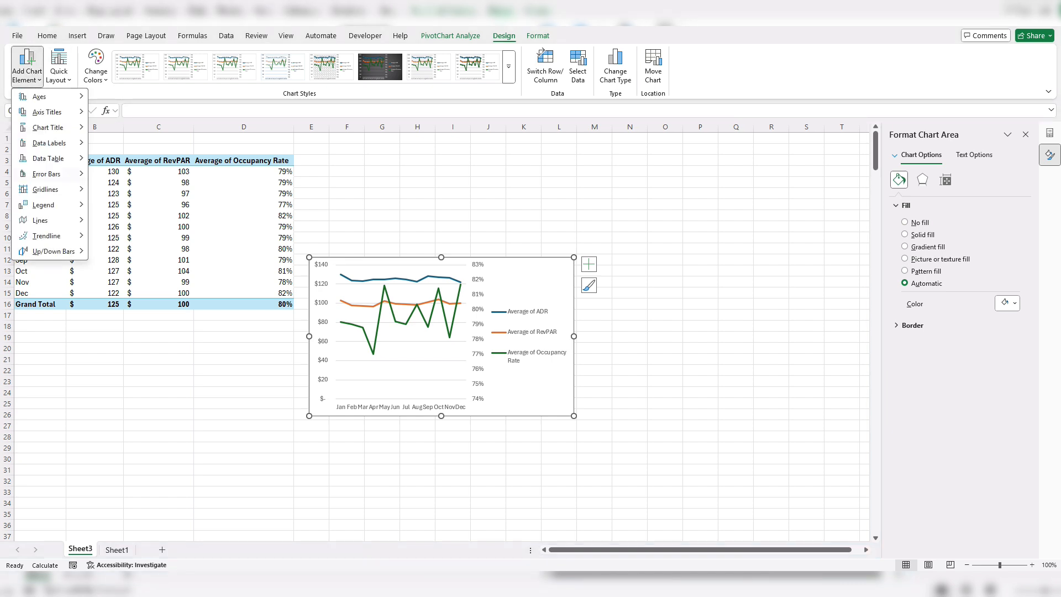
mouse_move(49, 204)
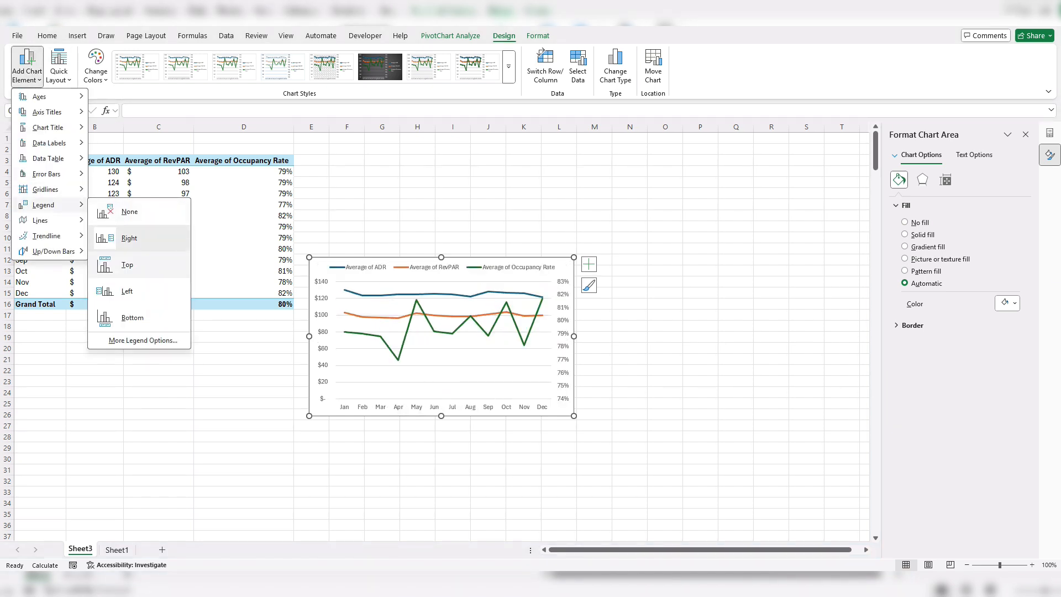
left_click(127, 265)
left_click_drag(320, 268, 262, 220)
left_click_drag(516, 368, 620, 445)
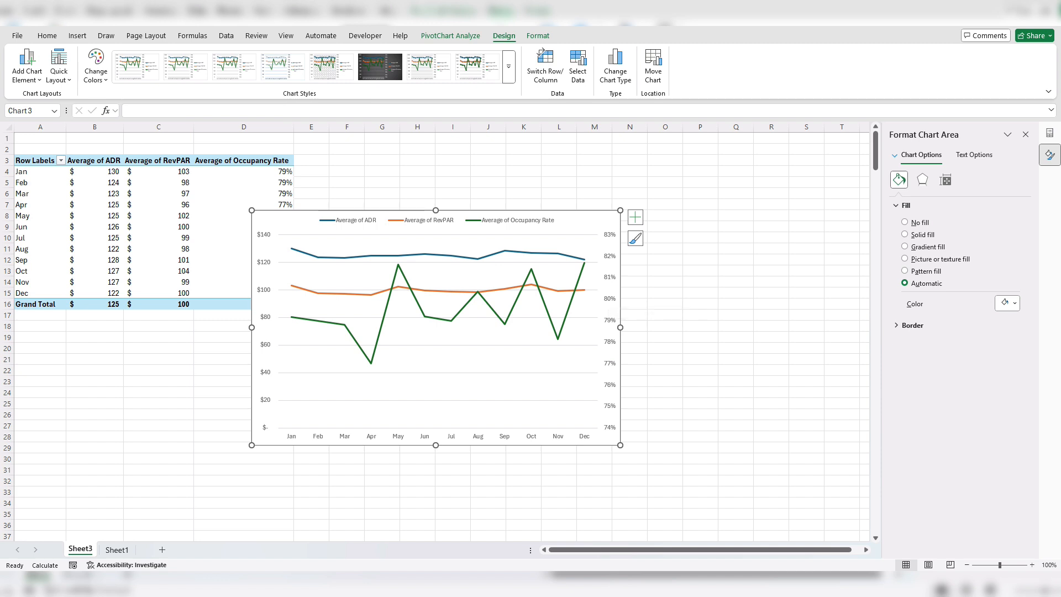
- Set the bounds of the chart's secondary percentage axis to a maximum of 1 and a minimum of 0.7
left_click(610, 299)
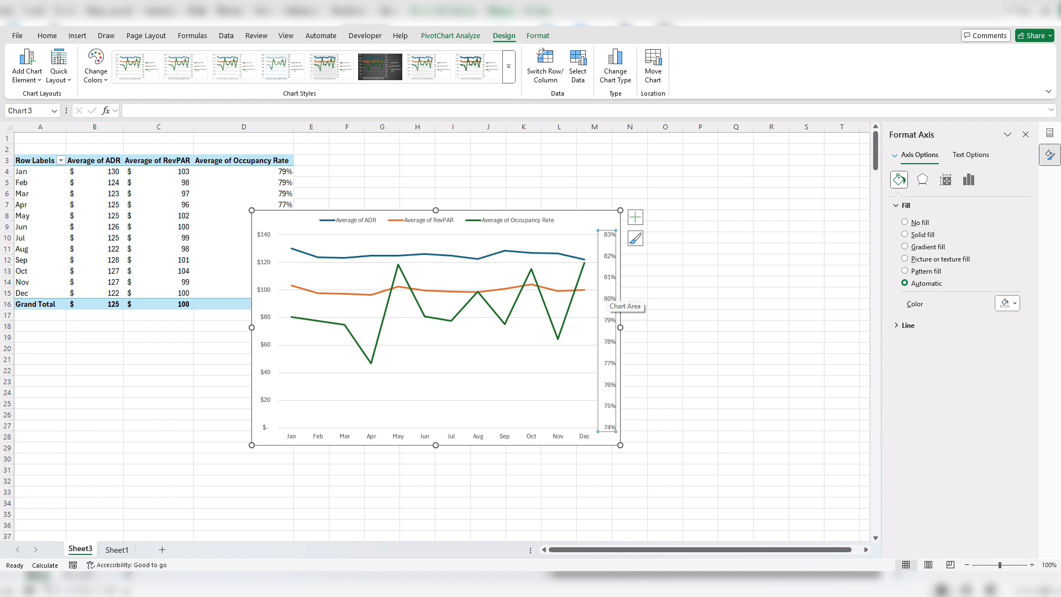
right_click(608, 301)
left_click(608, 300)
right_click(608, 299)
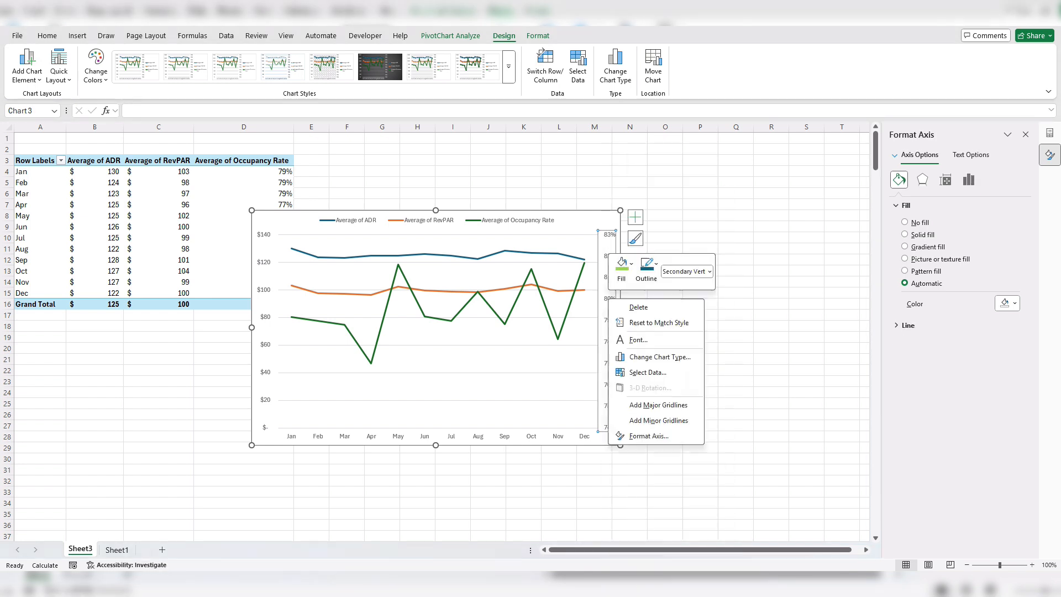
left_click(647, 436)
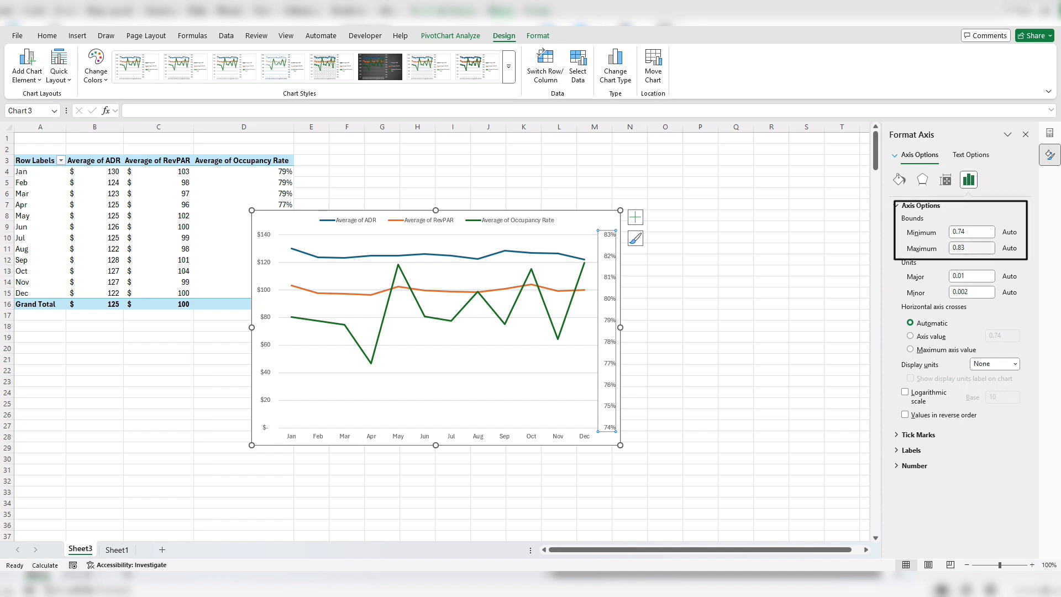
left_click(972, 248)
type("1")
key("Return")
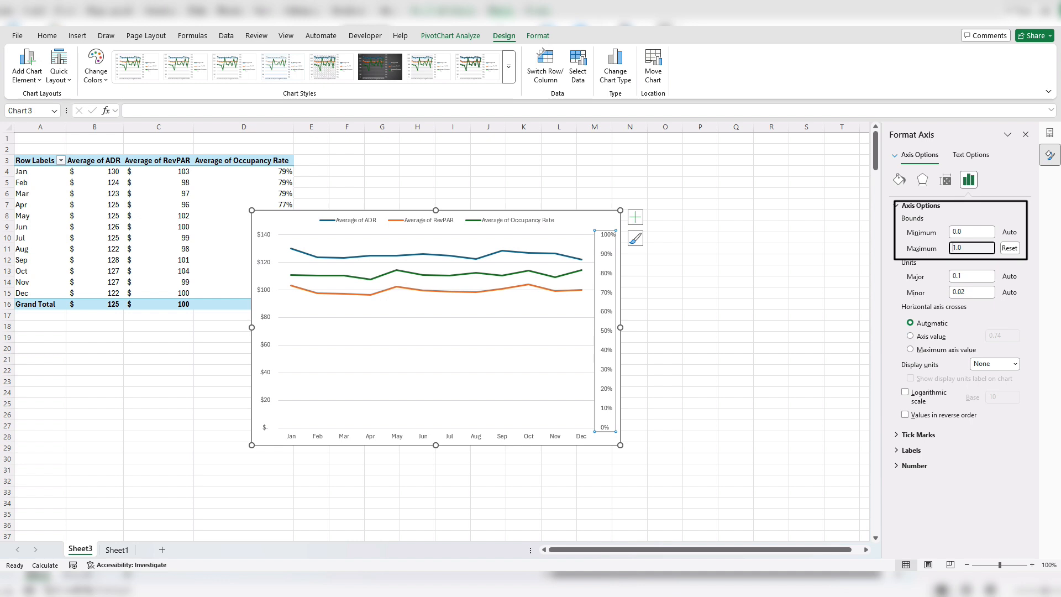
double_click(958, 232)
type("0.7")
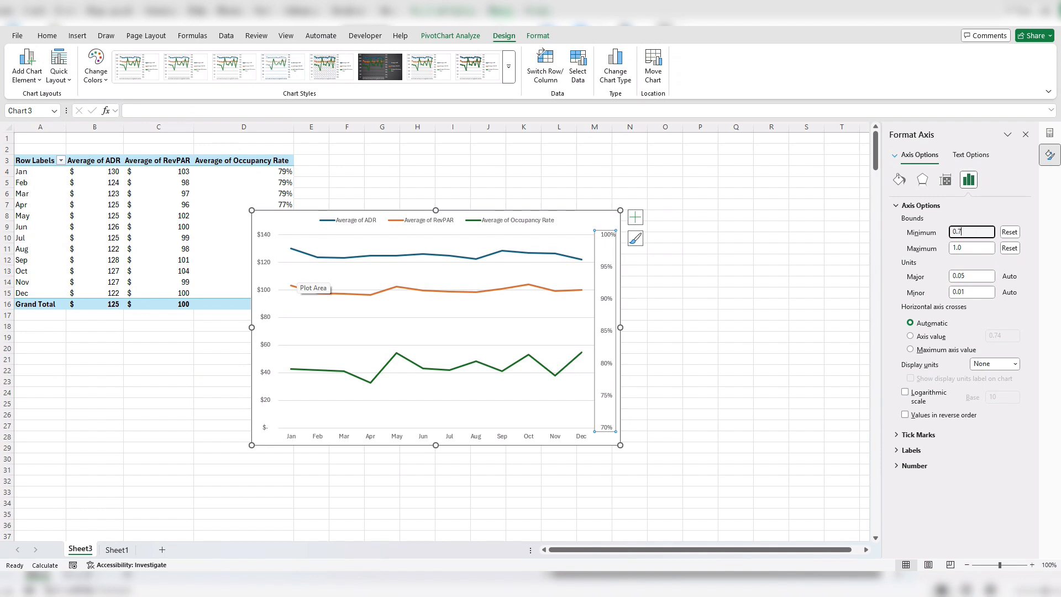
- Set the font color of both vertical axes' labels to white so they blend into the chart background
left_click(47, 36)
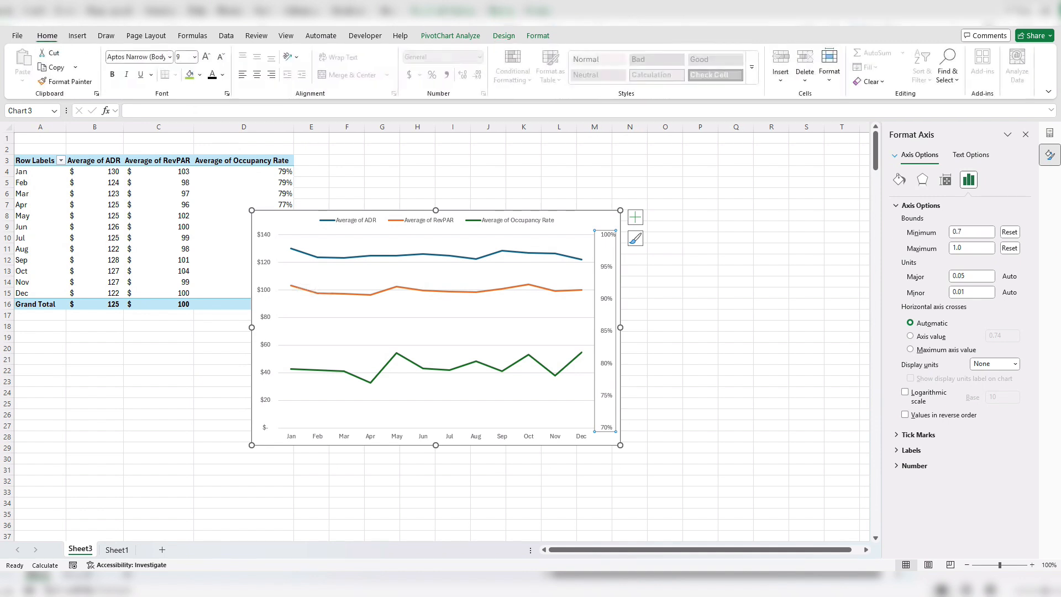
left_click(222, 74)
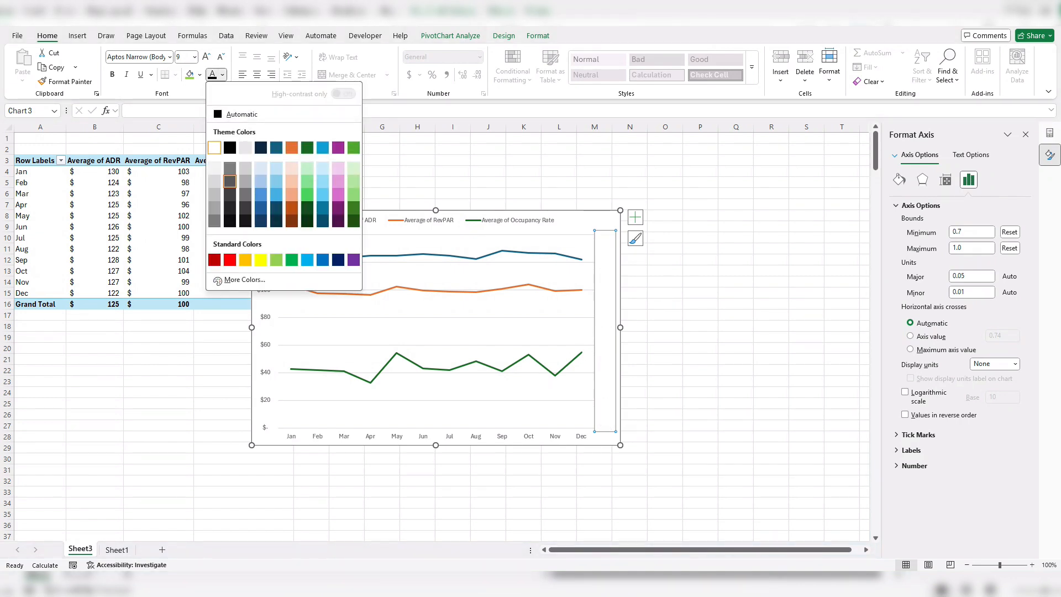
left_click(214, 148)
left_click(264, 262)
left_click(212, 74)
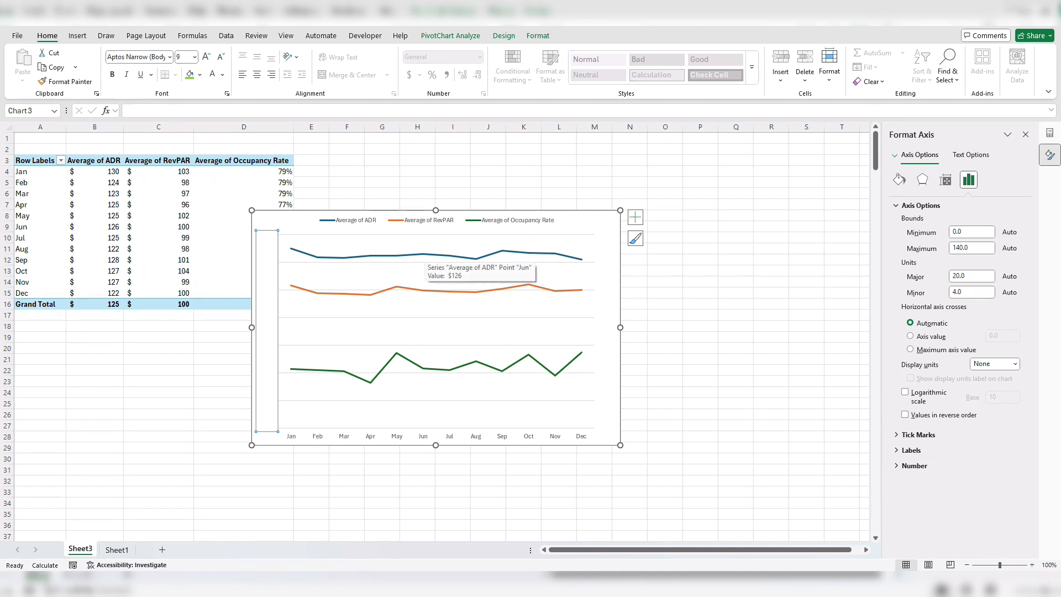
- Add data labels to the Average of ADR line and set their position to Above
right_click(429, 256)
left_click(472, 378)
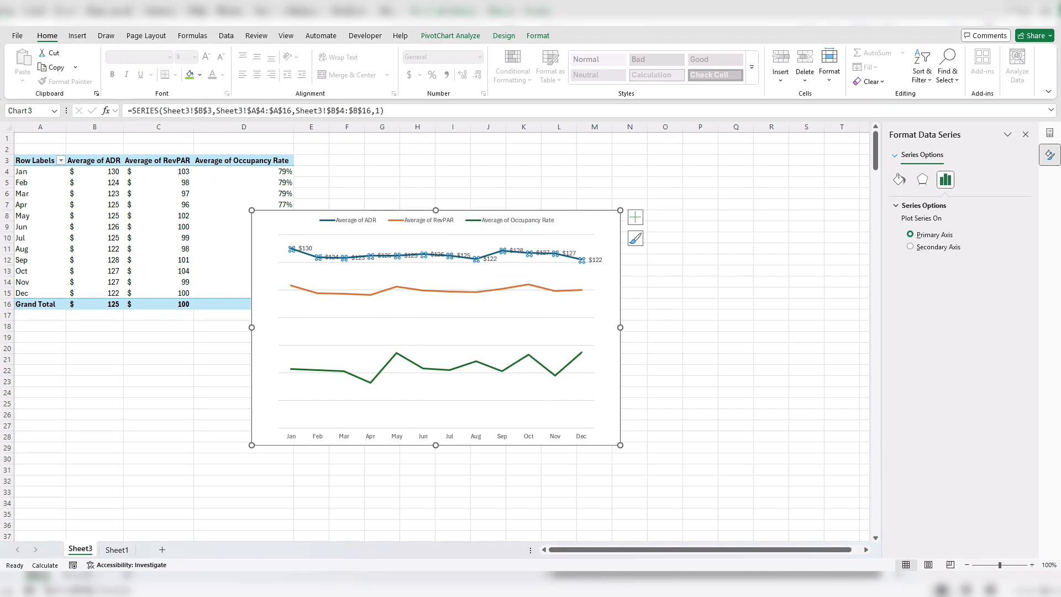
right_click(490, 258)
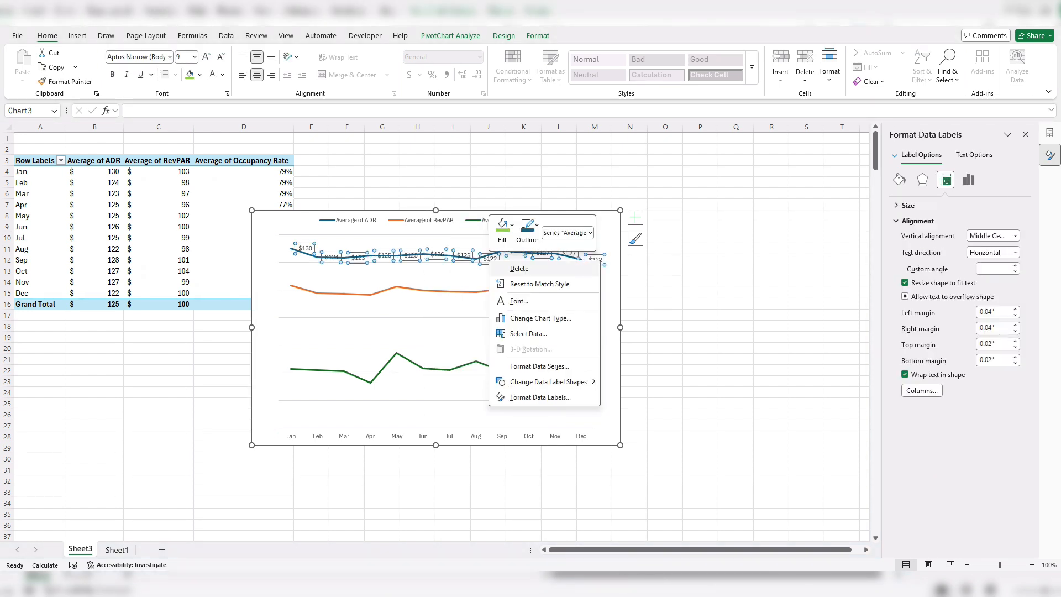
left_click(526, 398)
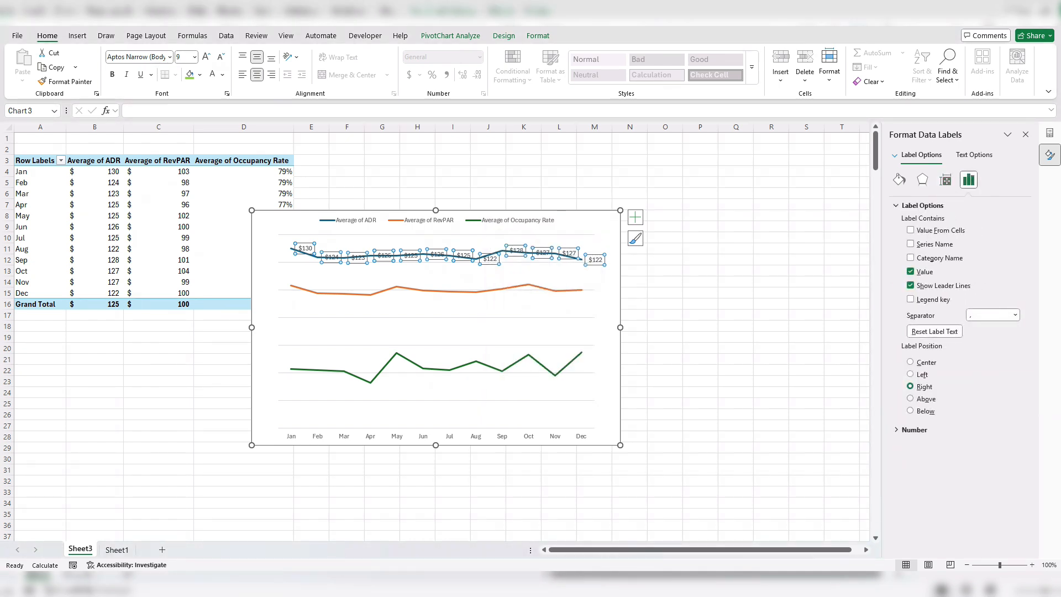
left_click(911, 398)
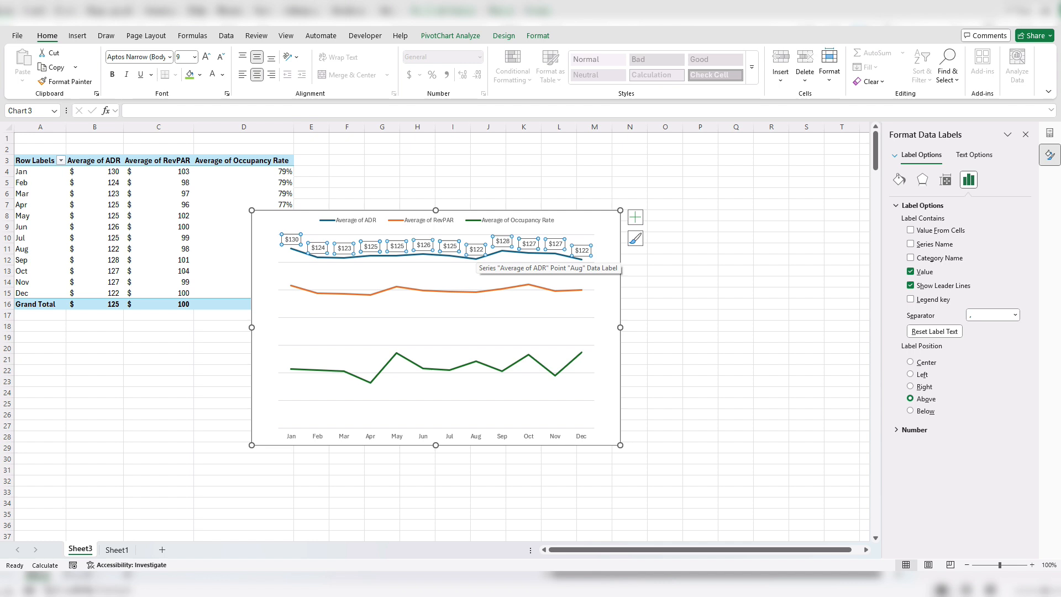
- Change the ADR data labels to a rounded rectangle shape and reduce their font size to 7
right_click(476, 252)
mouse_move(531, 374)
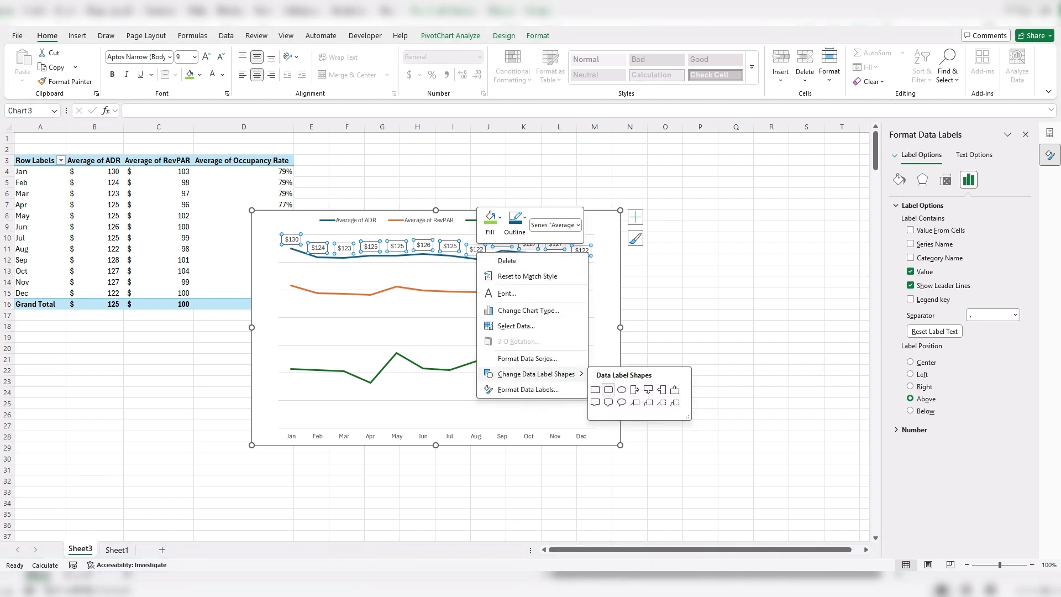
left_click(609, 390)
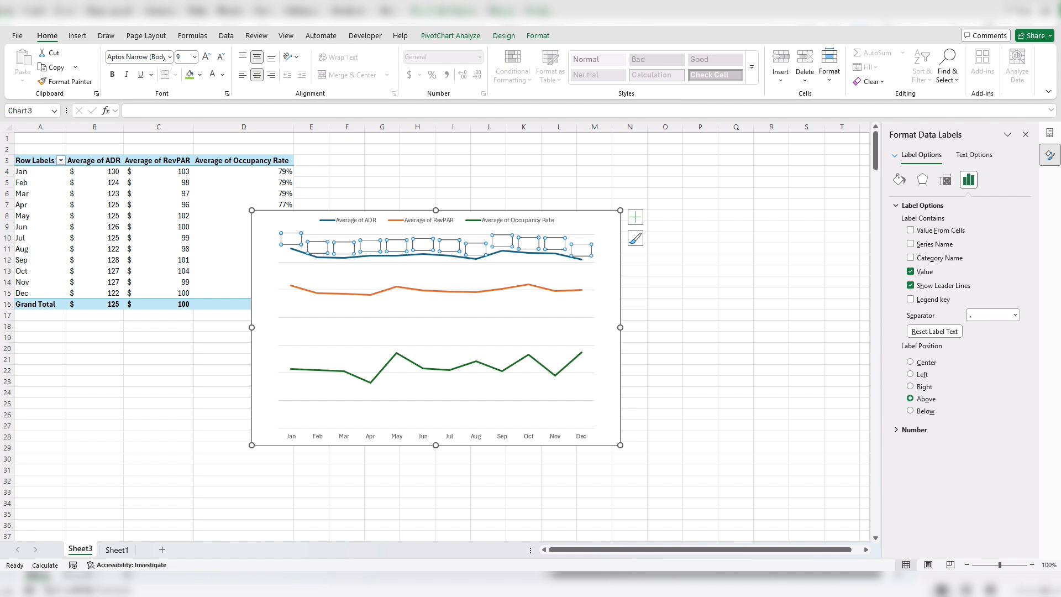
left_click(220, 57)
left_click(220, 56)
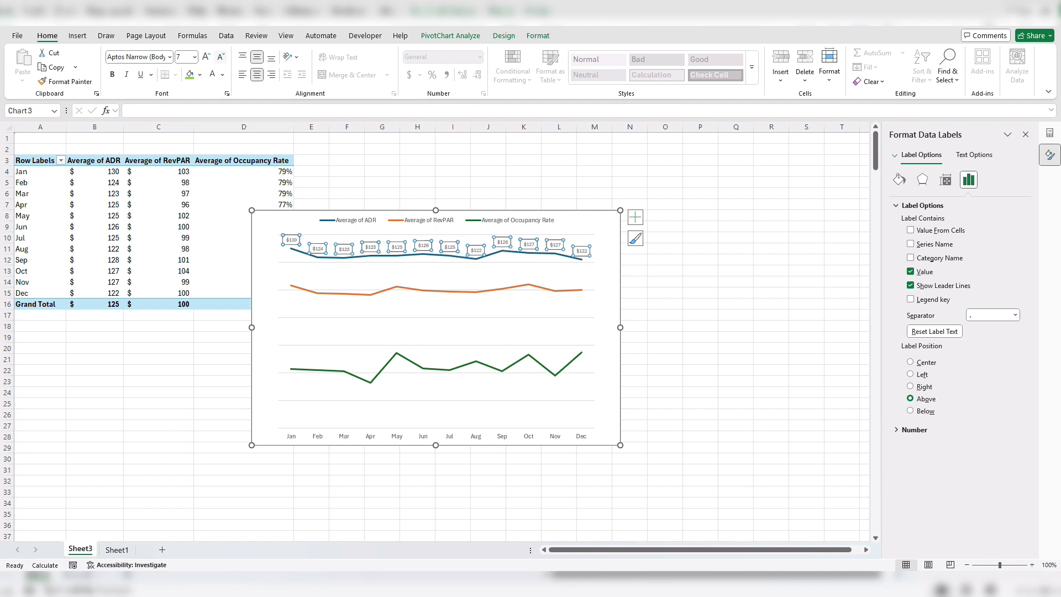
- Add data labels to the Average of RevPAR line and set their position to Above
key("Escape")
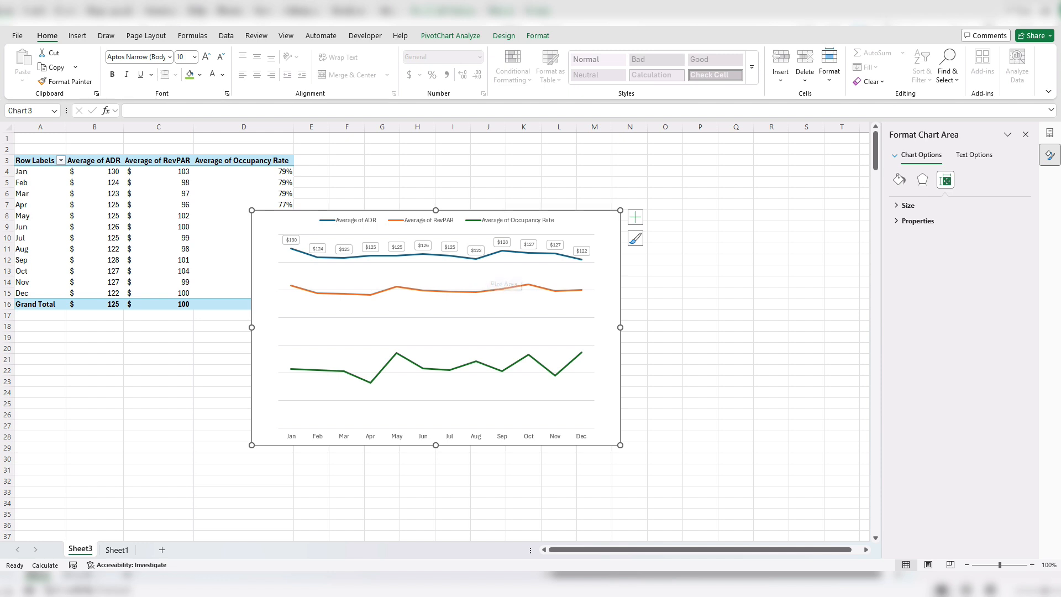
right_click(488, 290)
left_click(532, 414)
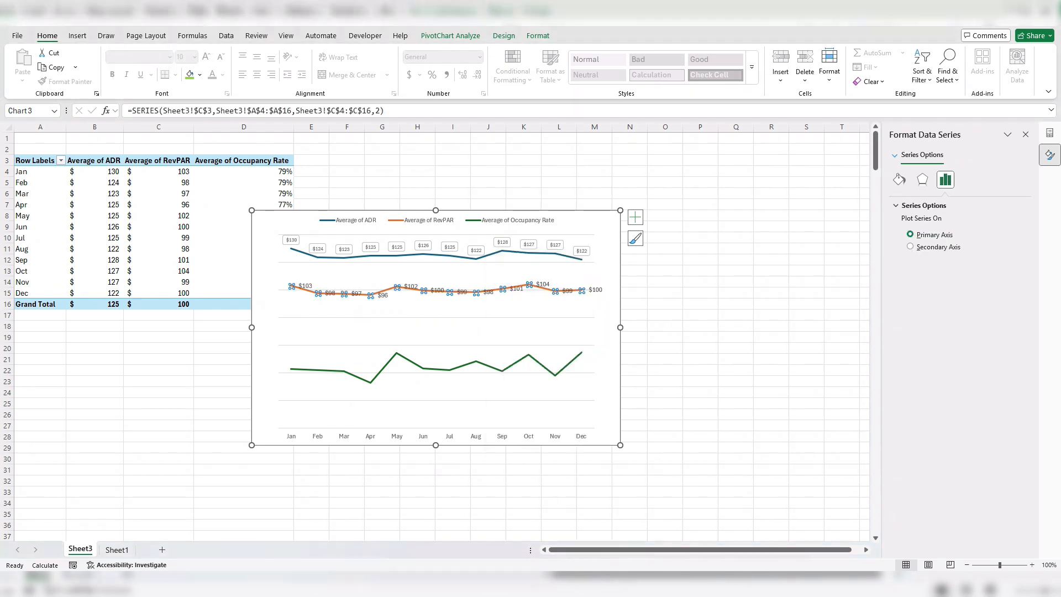
right_click(517, 289)
left_click(563, 429)
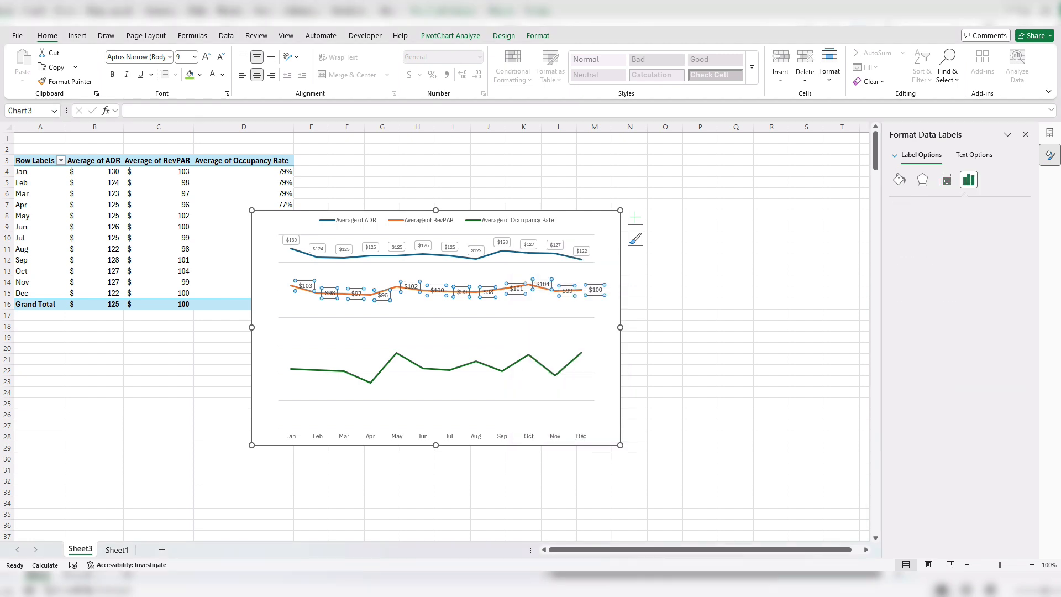
left_click(910, 398)
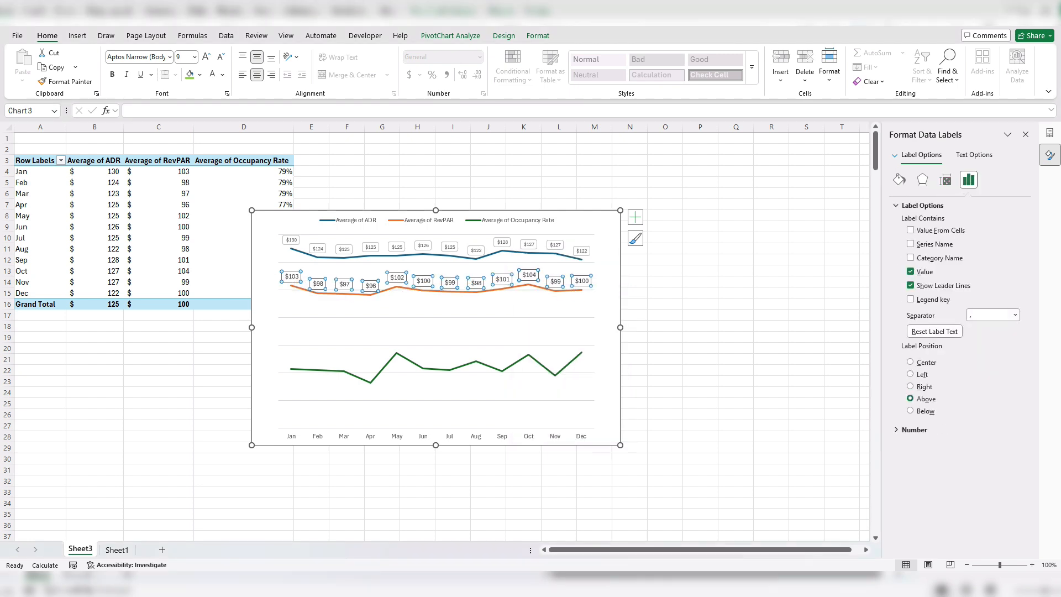
- Change the RevPAR data labels to a rounded rectangle shape and reduce their font size to 7
right_click(504, 279)
mouse_move(564, 398)
left_click(637, 414)
left_click(220, 56)
left_click(221, 57)
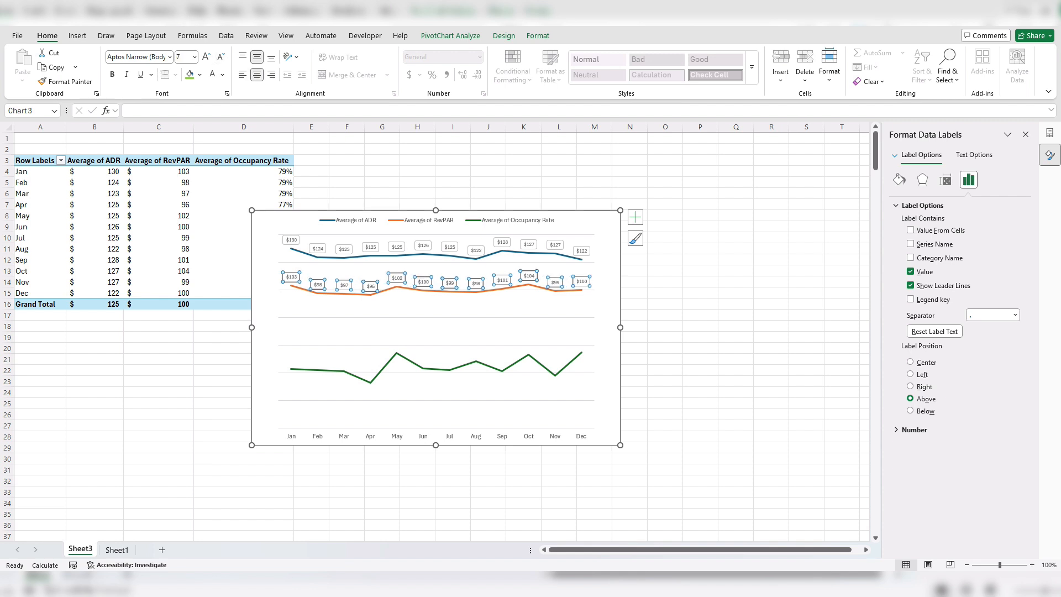
left_click(442, 373)
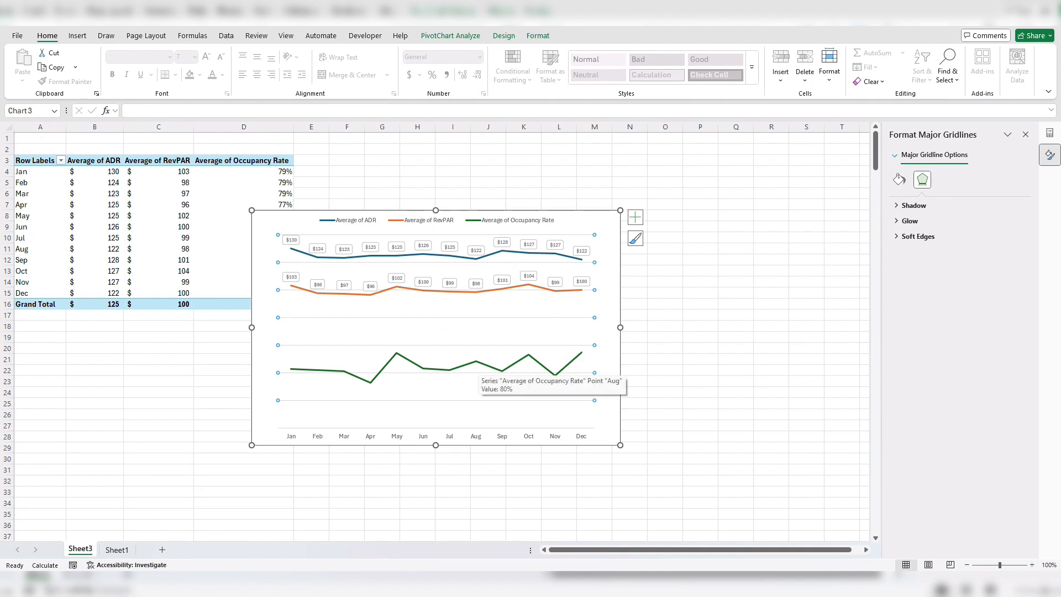
- Add data labels to the Average of Occupancy Rate line and set their position to Above
right_click(477, 362)
left_click(522, 487)
right_click(515, 371)
left_click(567, 508)
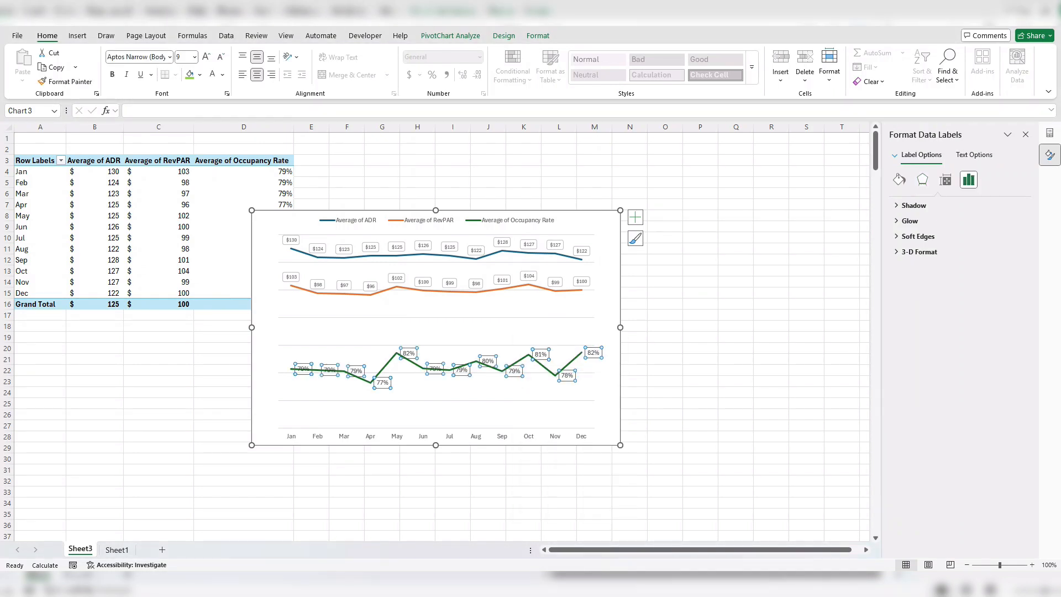
left_click(911, 399)
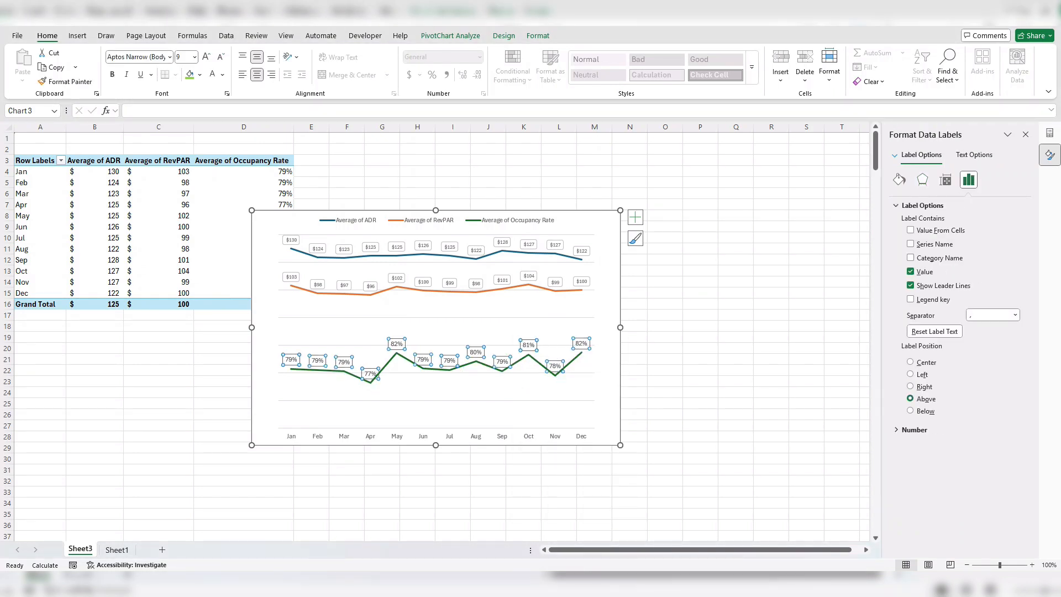
- Change the occupancy rate data labels to a rounded rectangle shape and reduce their font size by two increments
right_click(529, 345)
mouse_move(589, 467)
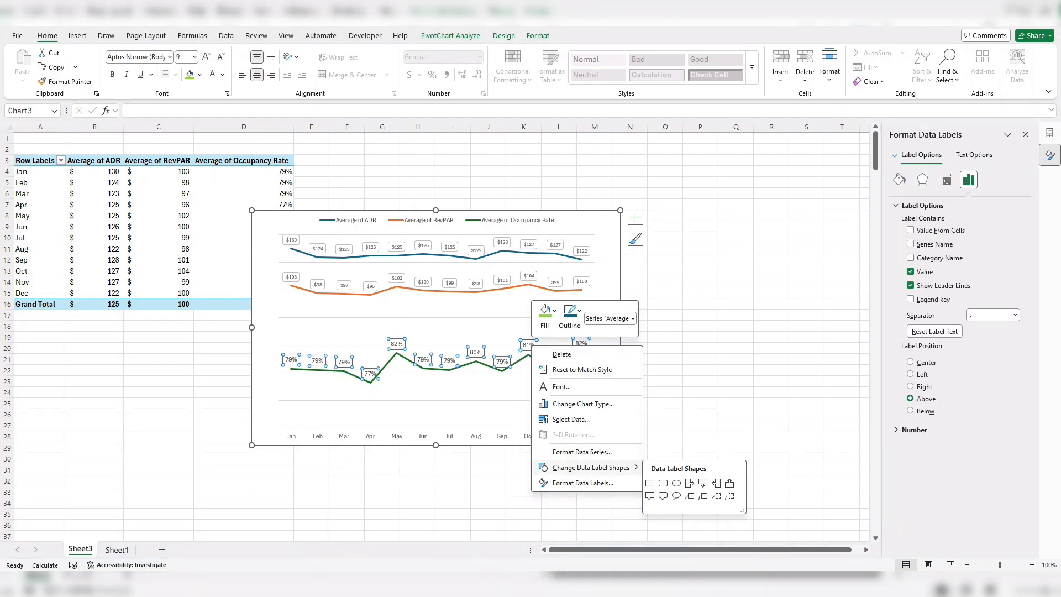
left_click(663, 483)
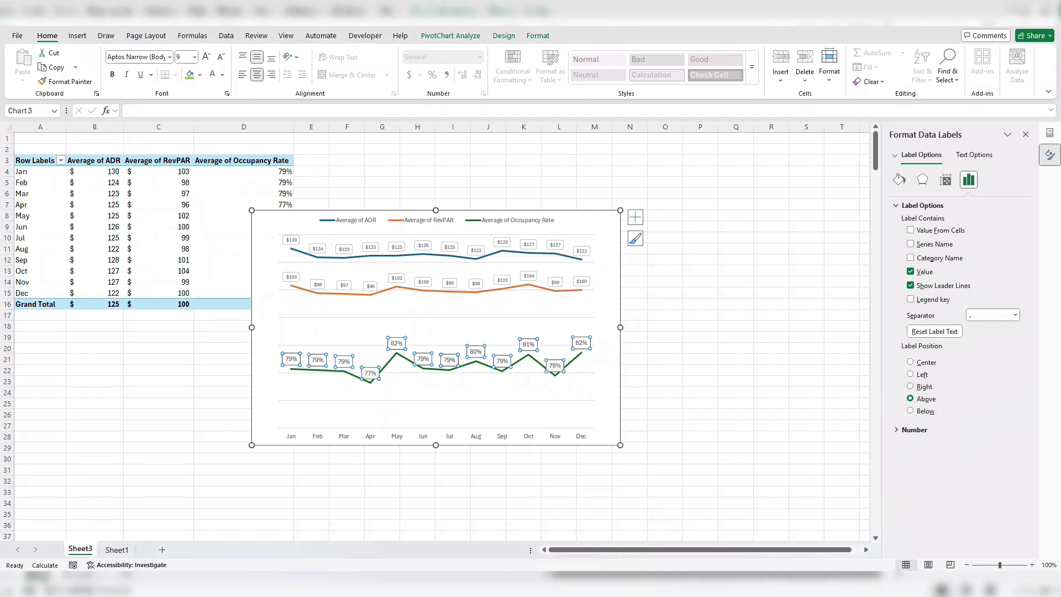
left_click(222, 57)
left_click(221, 57)
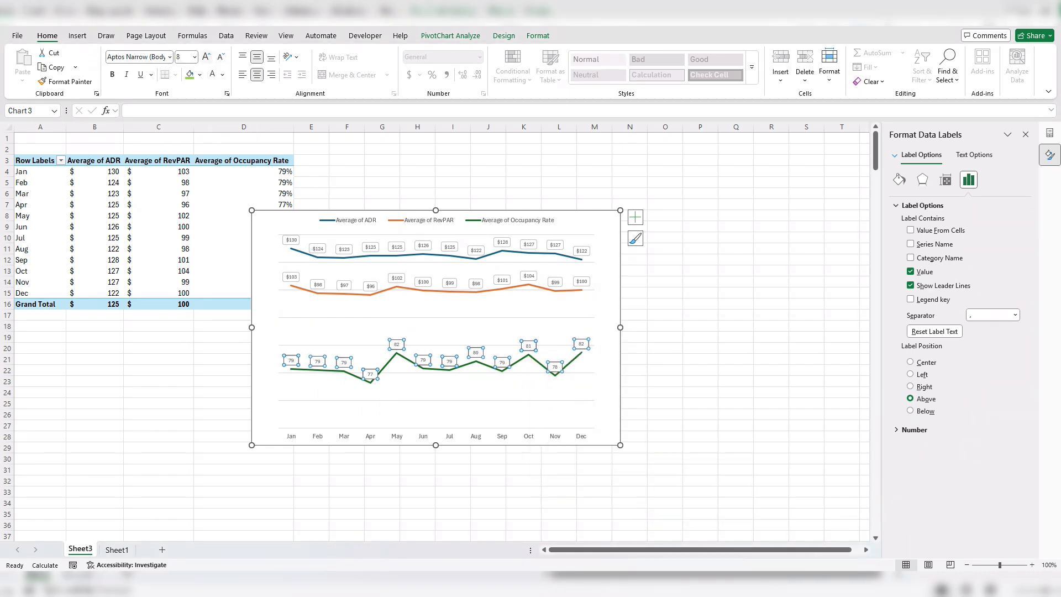
- Move the chart up to row 2 and enlarge it to reach about column R and row 33
left_click(436, 331)
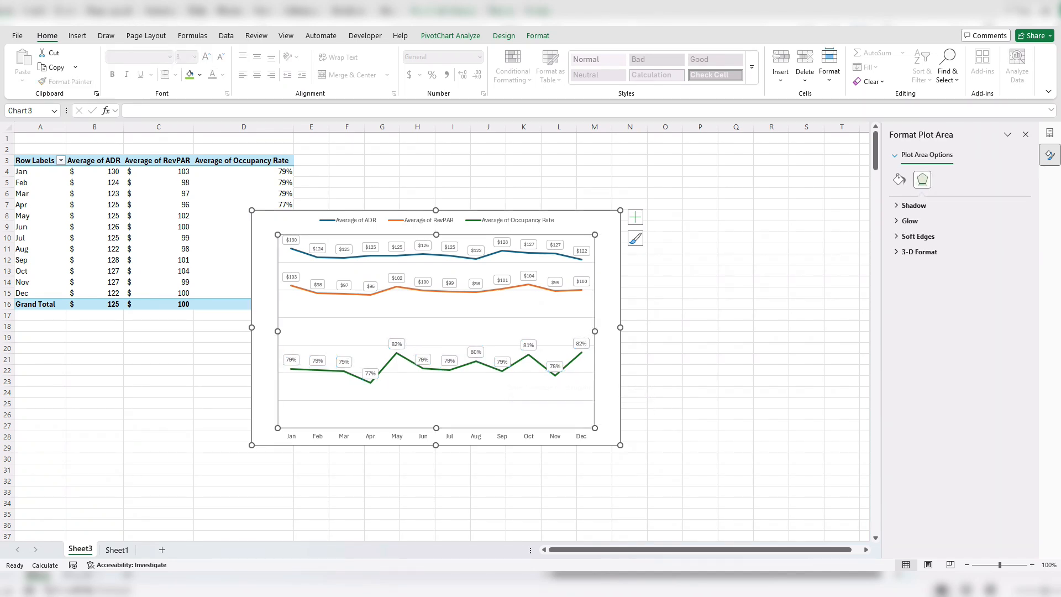
left_click_drag(587, 220, 604, 159)
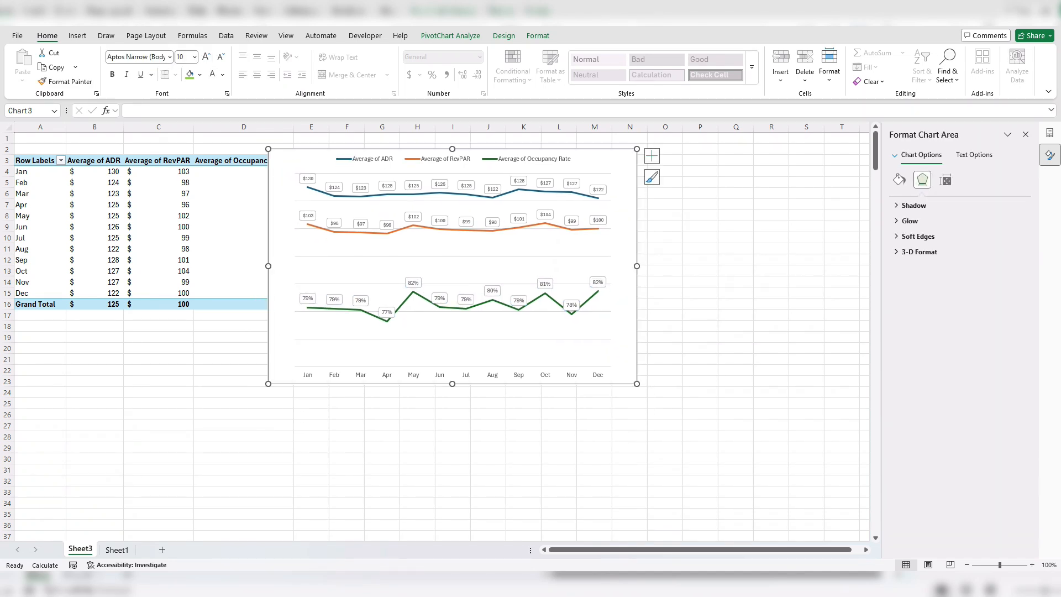
left_click_drag(637, 384, 773, 494)
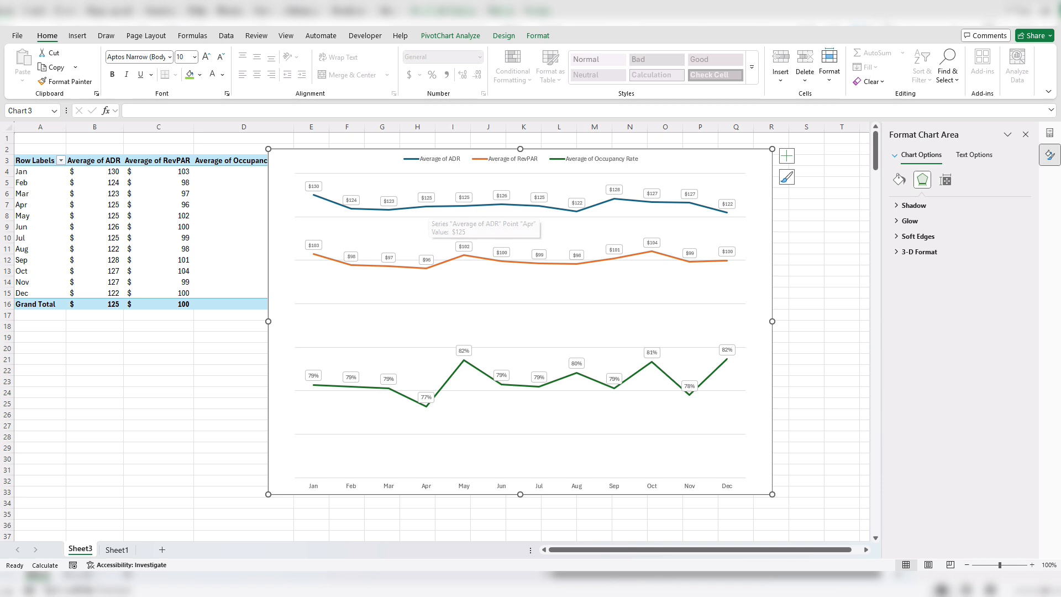
- Format the Average of ADR series as a solid light green line with the Dash dash type
left_click(427, 207)
left_click(899, 180)
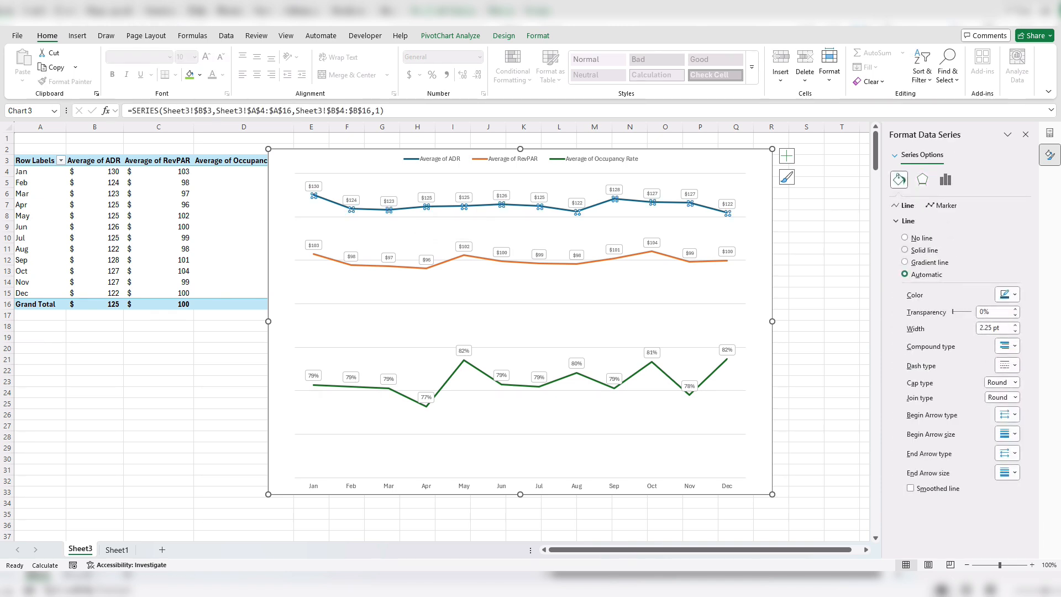
left_click(904, 249)
left_click(1007, 294)
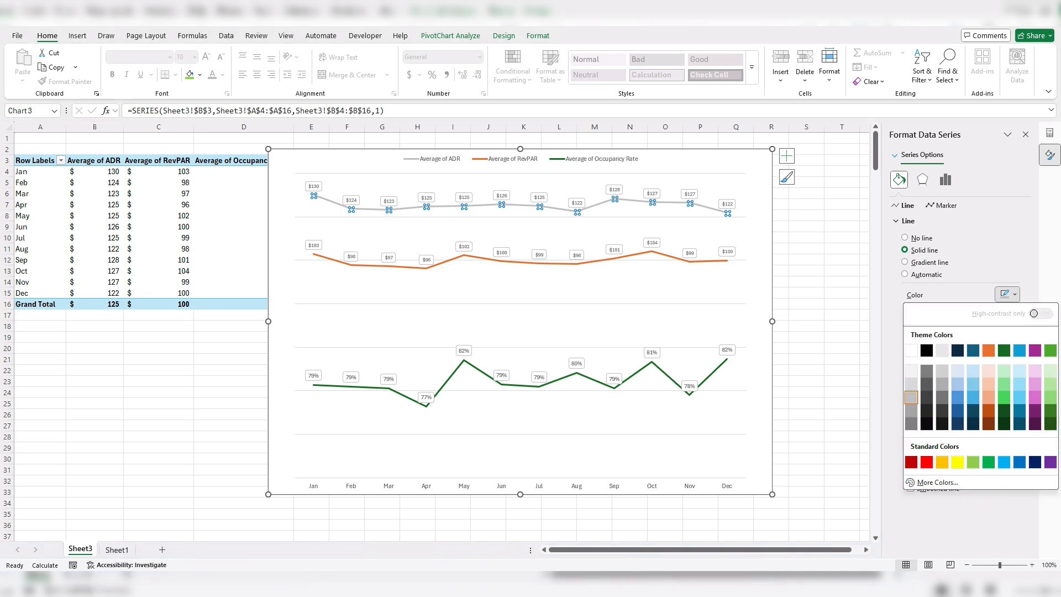
left_click(1004, 397)
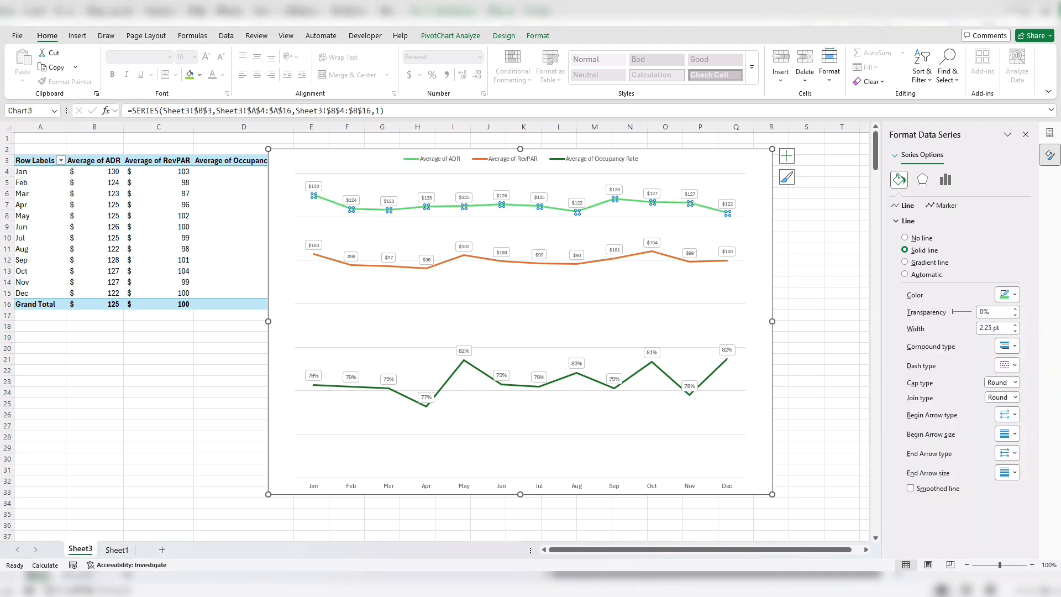
left_click(1007, 365)
left_click(1022, 412)
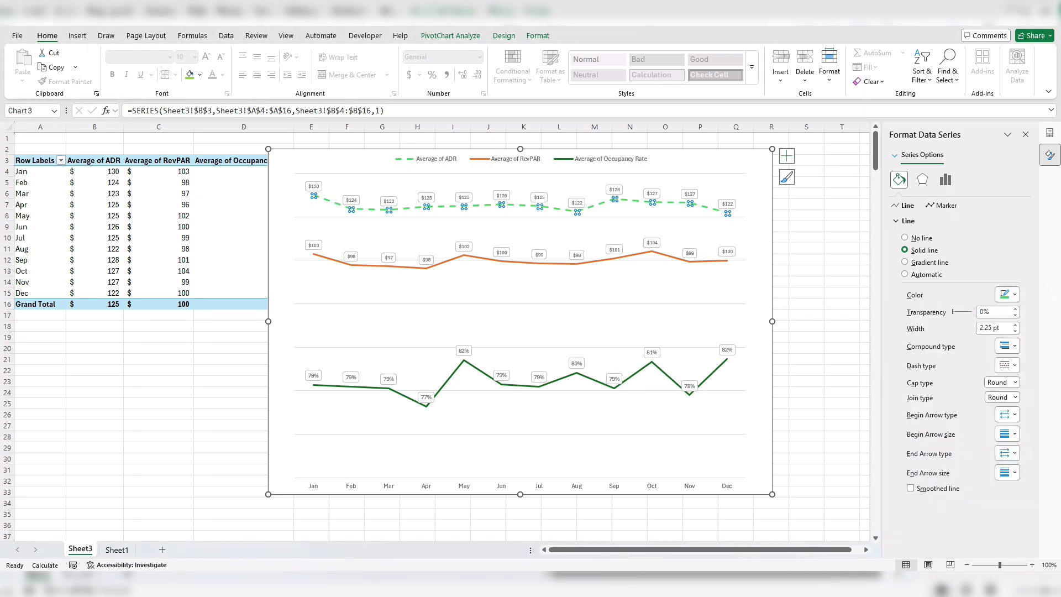
- Recolor the Average of RevPAR line dark blue and set its dash type to Dash
left_click(521, 260)
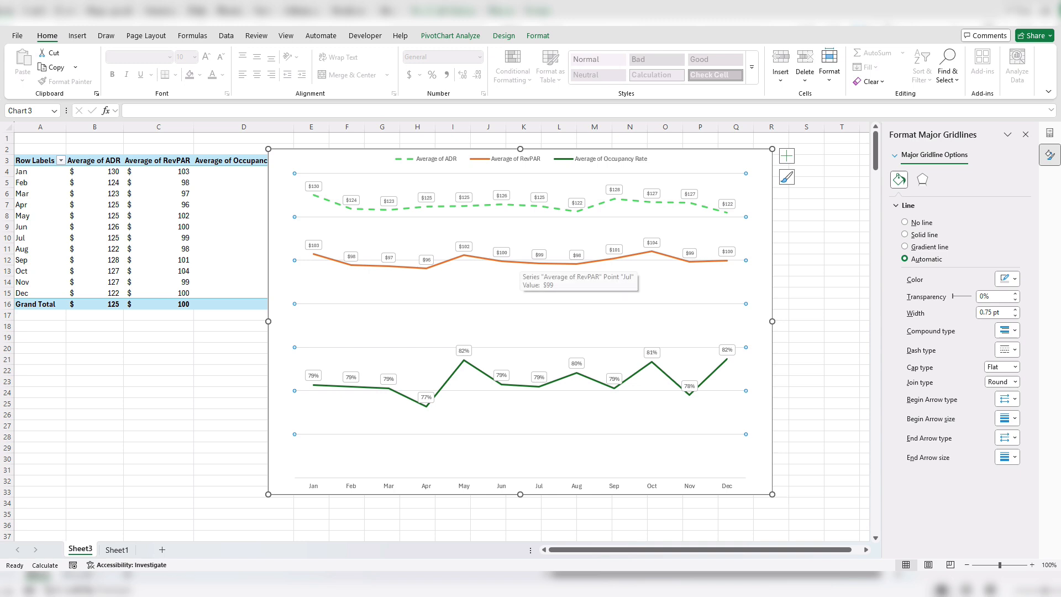
left_click(521, 262)
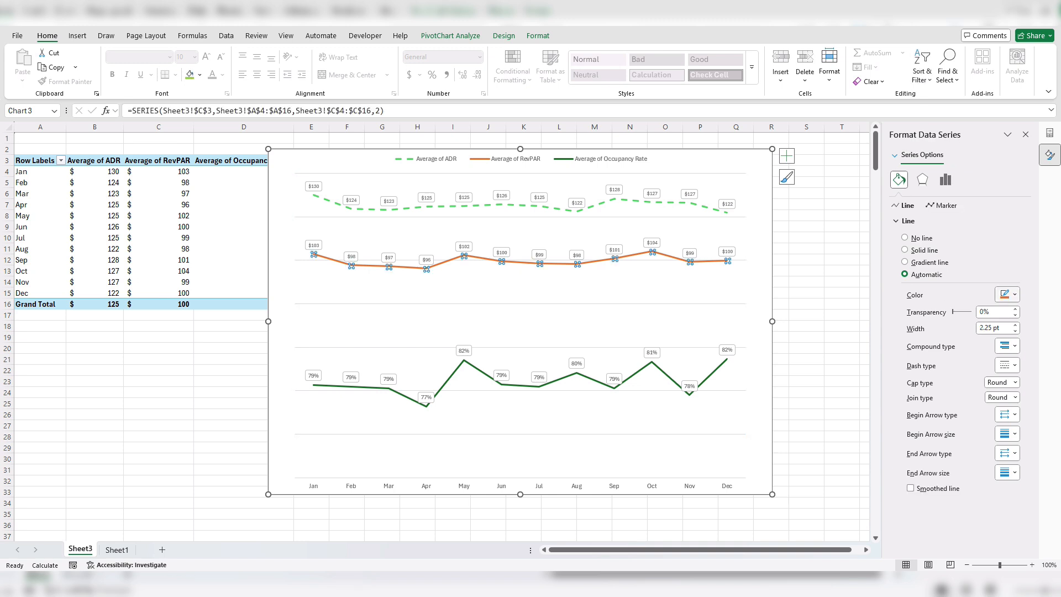
left_click(1004, 294)
left_click(1015, 294)
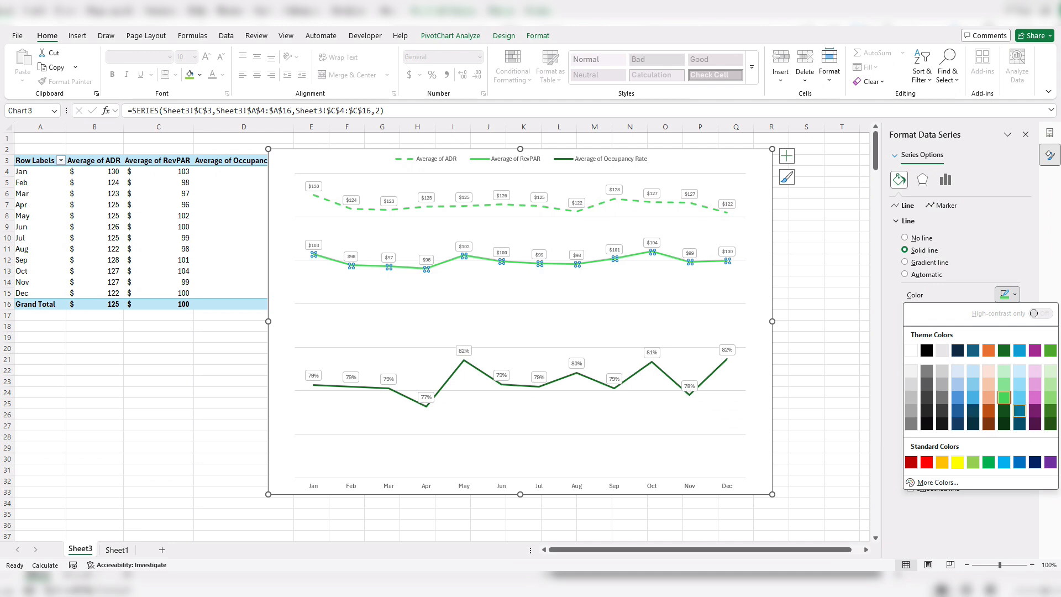
left_click(1020, 410)
left_click(1011, 366)
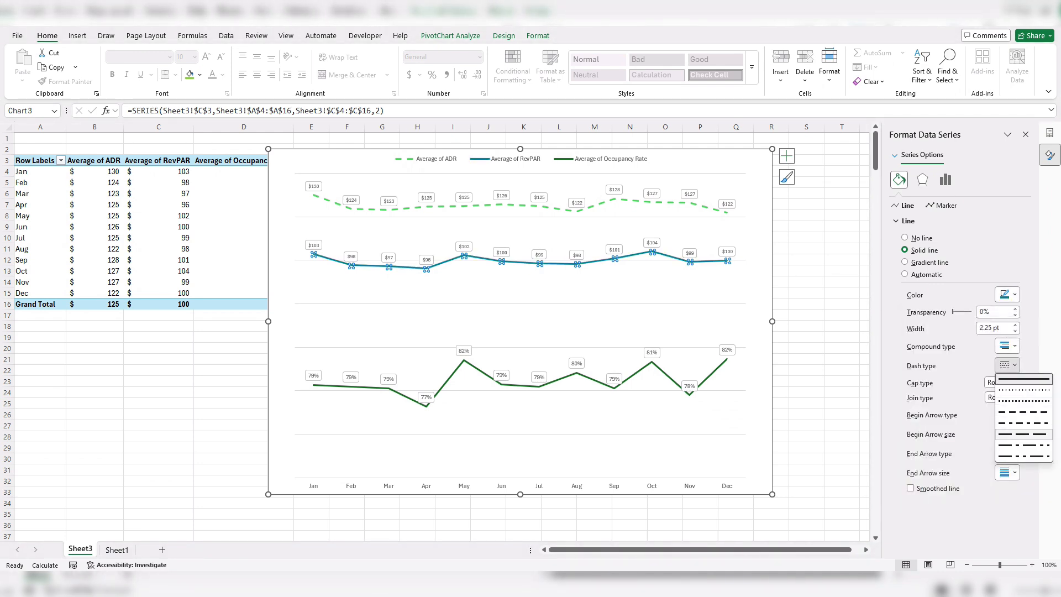
left_click(1024, 412)
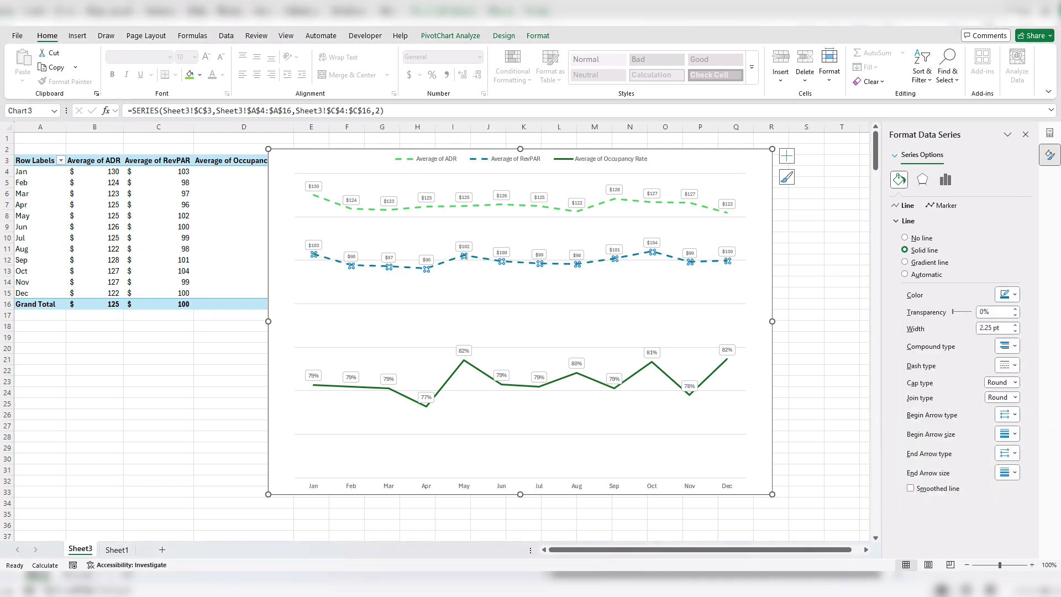
- Format the Average of Occupancy Rate series as a standard purple line with the Dash dash type
left_click(689, 393)
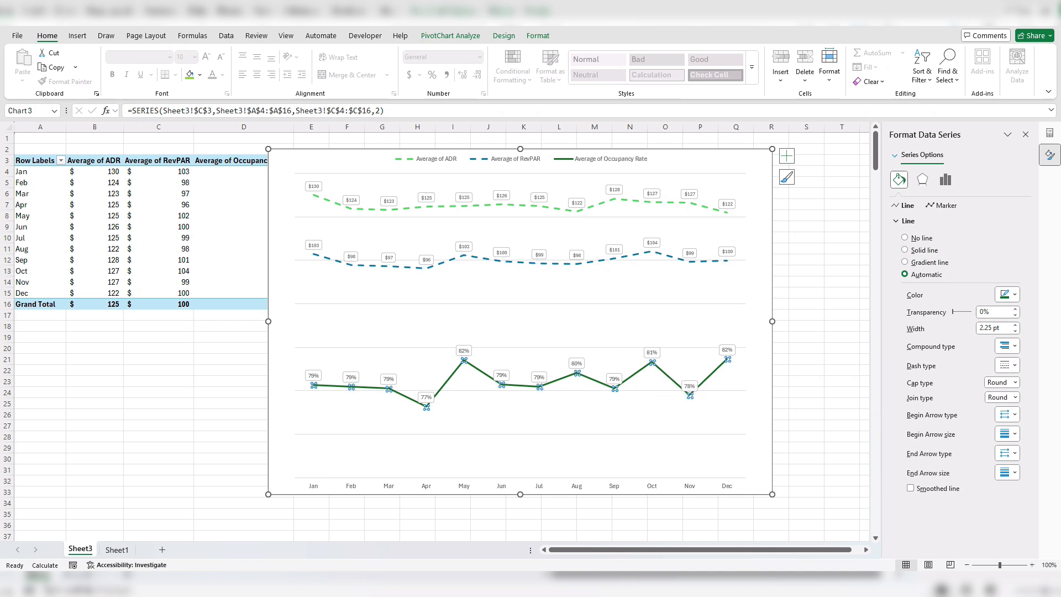
left_click(905, 250)
left_click(1010, 366)
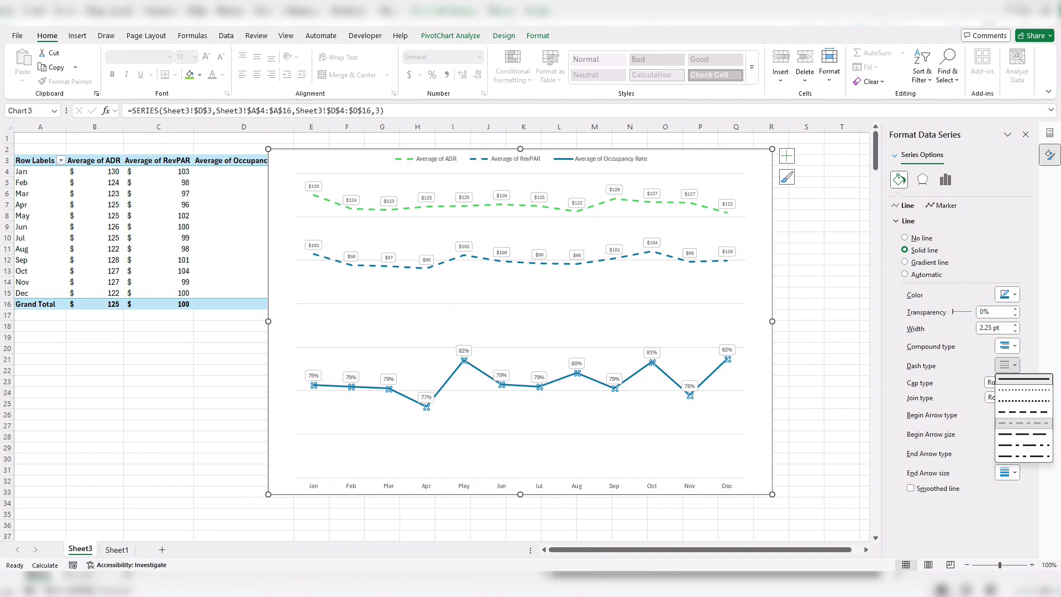
left_click(1024, 423)
left_click(1010, 365)
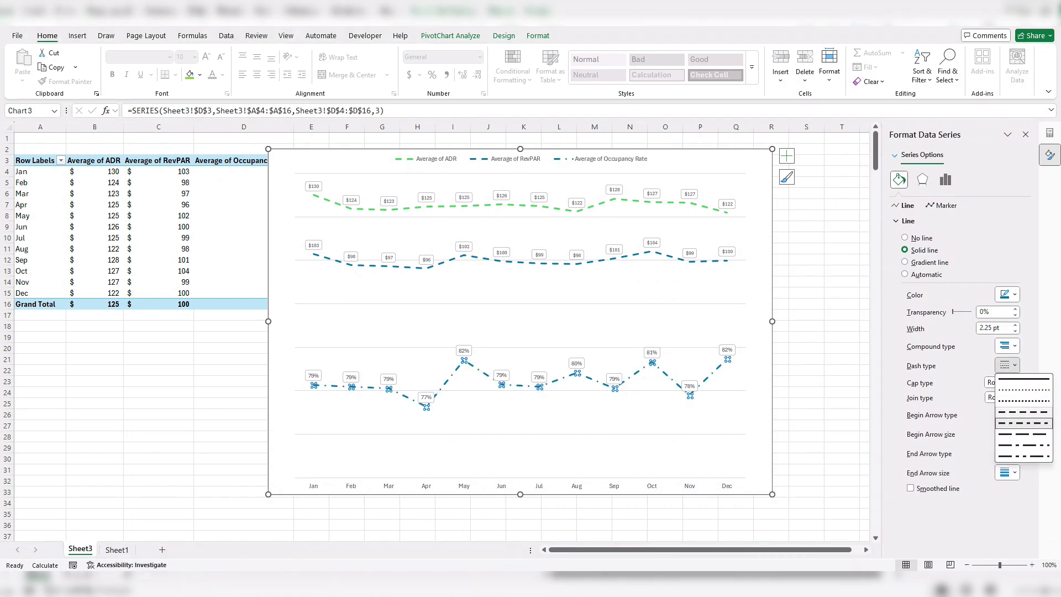
left_click(1024, 411)
left_click(1007, 295)
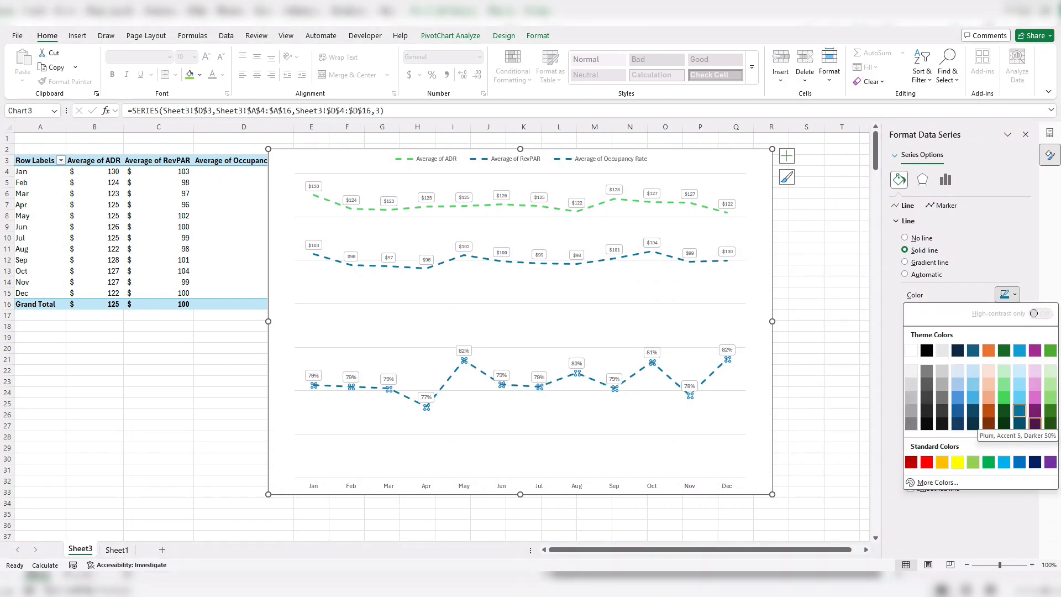
left_click(1051, 463)
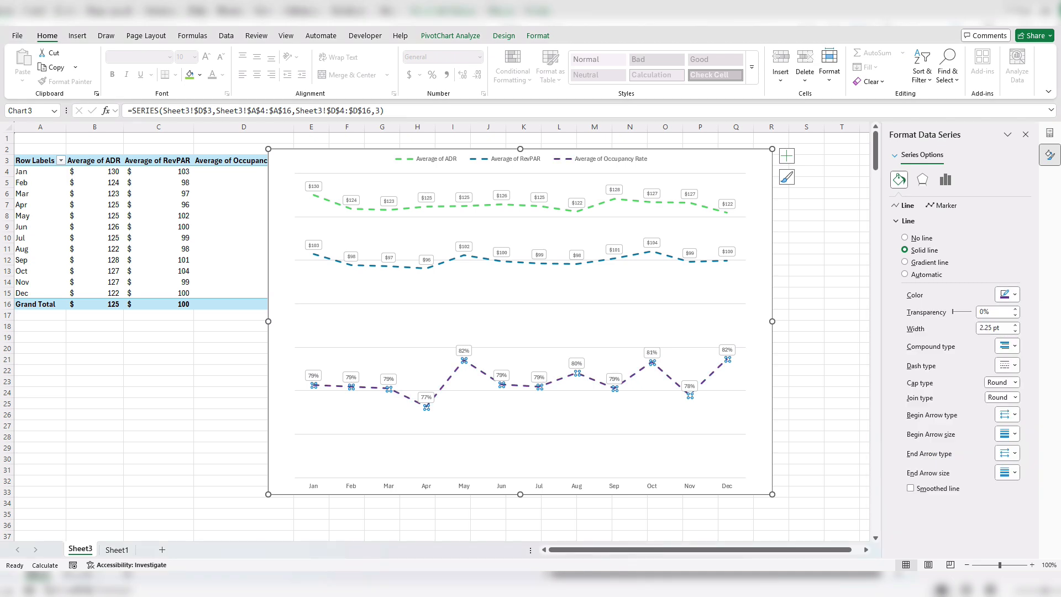
left_click(806, 371)
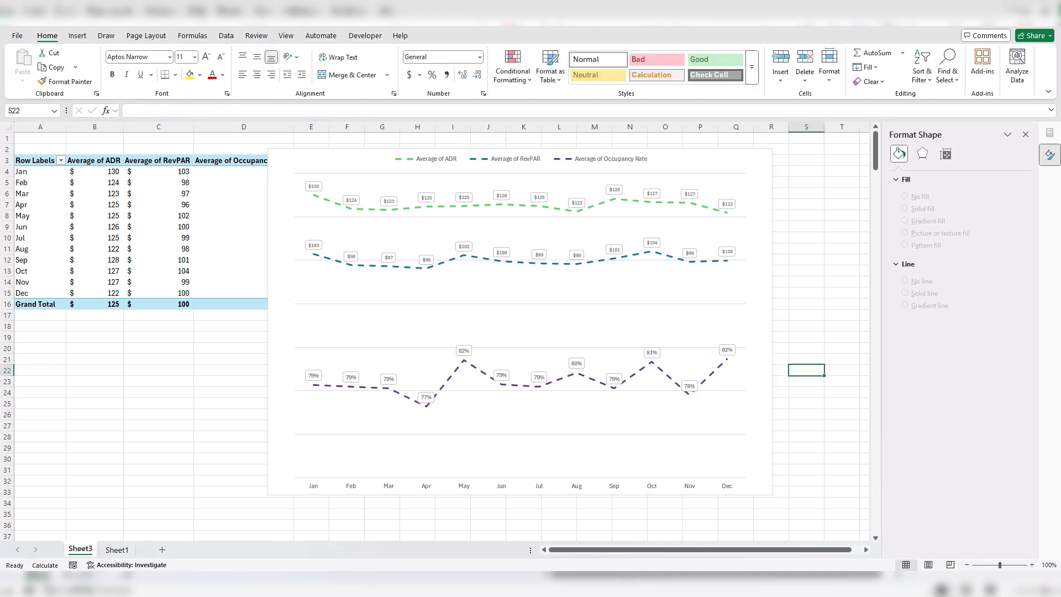
- Reduce the chart's height and place it beside the PivotTable, spanning about rows 3 to 26 without covering the table
left_click(701, 161)
left_click_drag(702, 161, 701, 160)
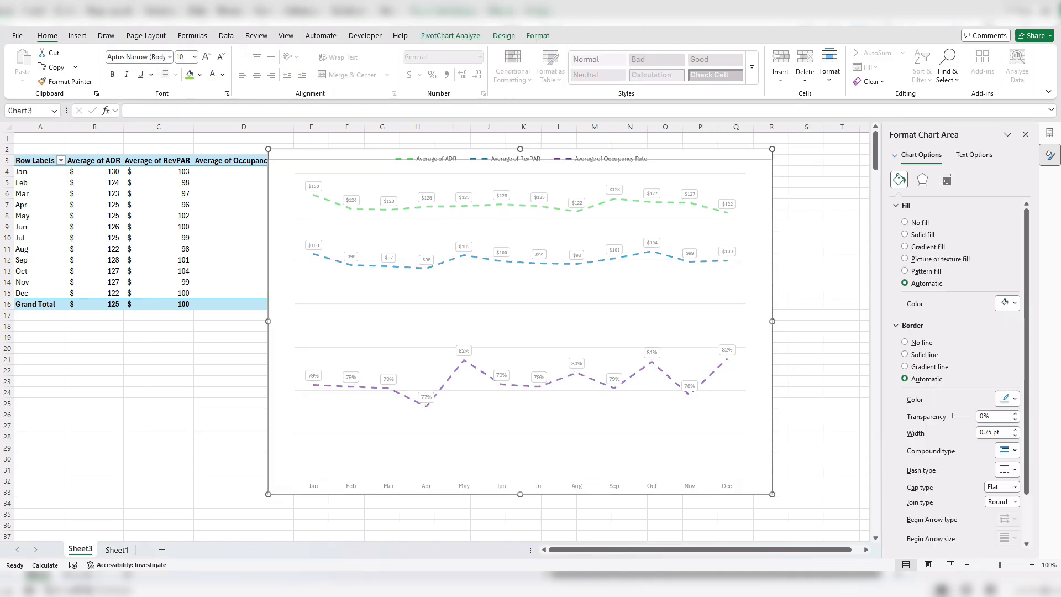
left_click_drag(520, 148, 520, 222)
left_click_drag(685, 234, 718, 166)
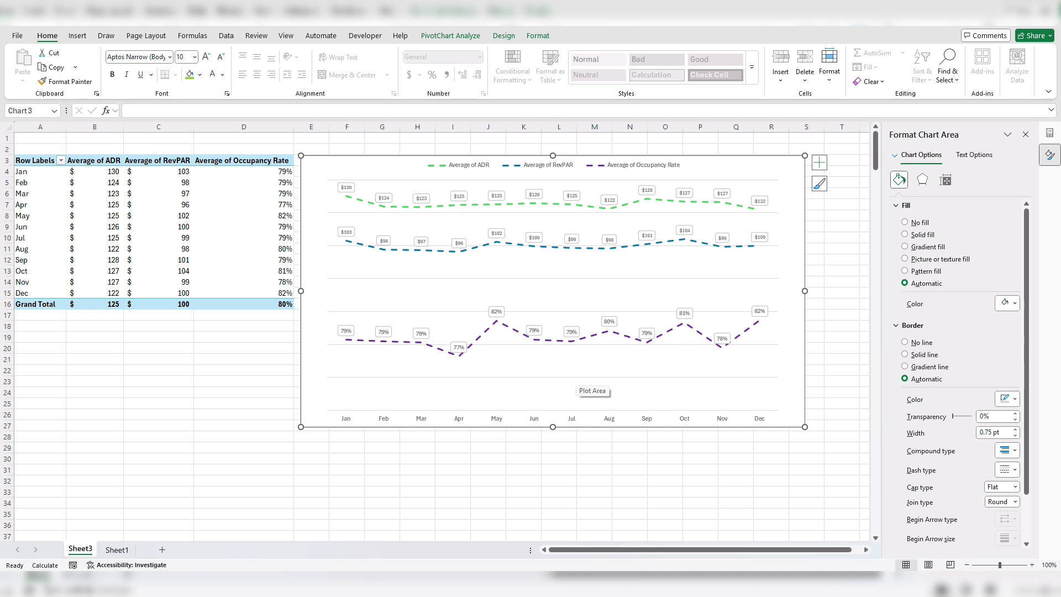
- Review the daily hotel source data on Sheet1 and return to the PivotTable and chart on Sheet3
left_click(117, 550)
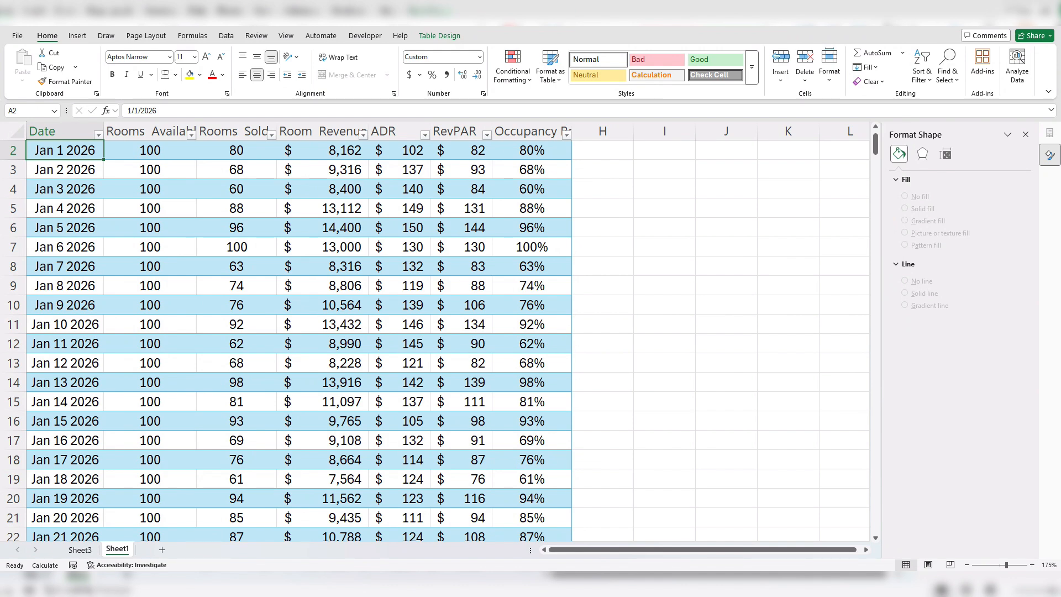
key("ctrl+Page_Up")
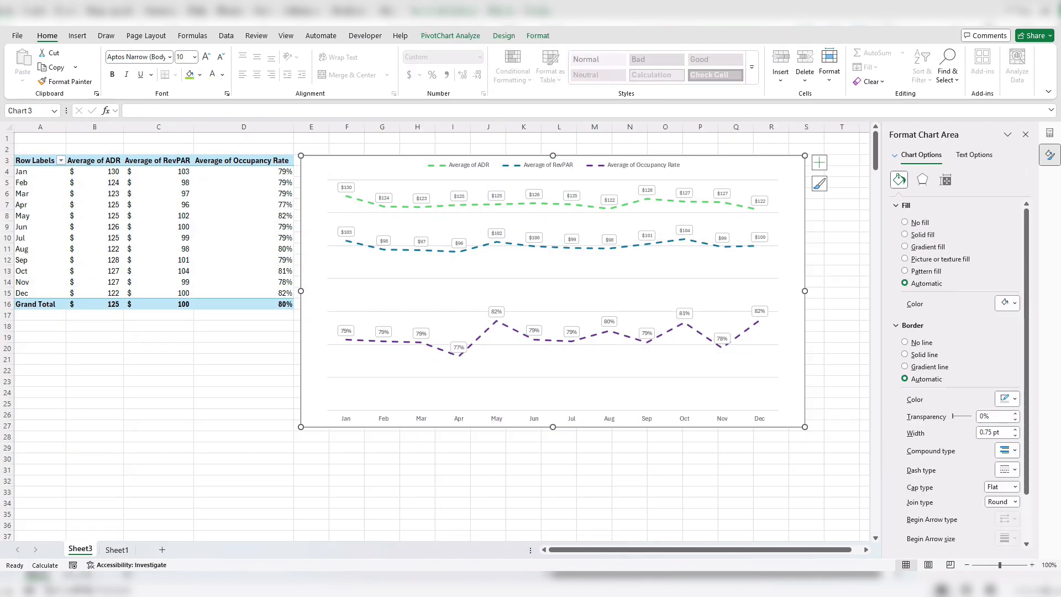